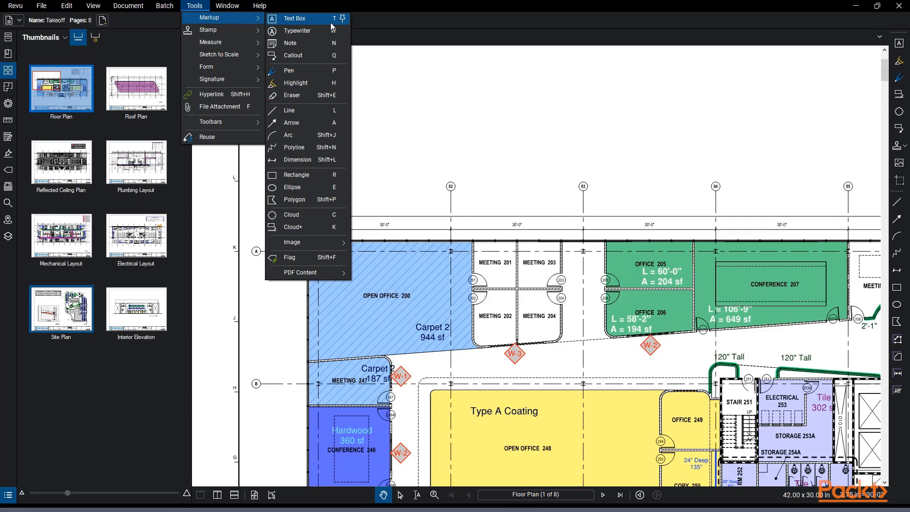
Dismiss the markup tools menu and the toolbar list without making changes
{"action": "left_click", "coordinate": [427, 22]}
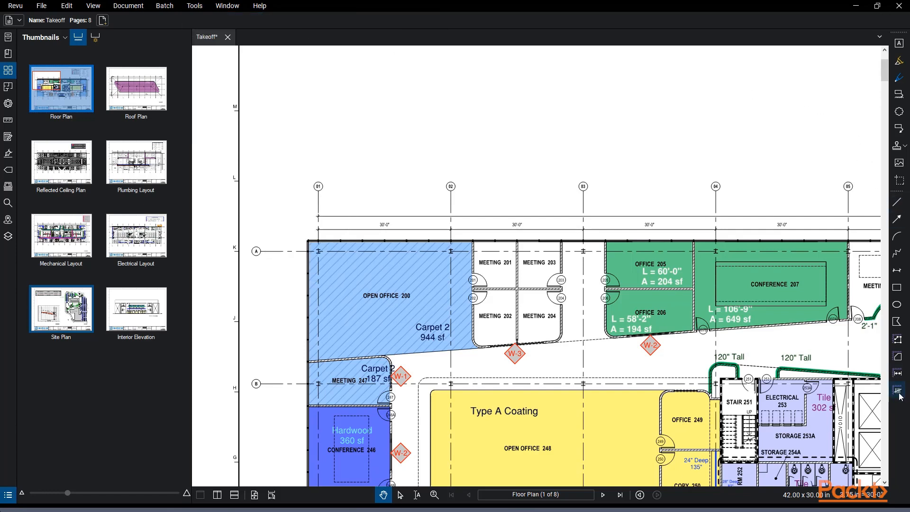
{"action": "right_click", "coordinate": [902, 419]}
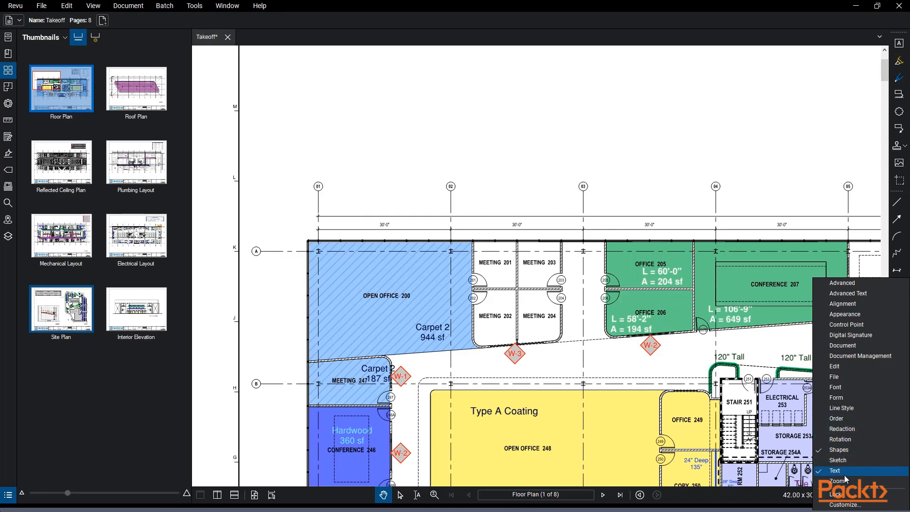
{"action": "left_click", "coordinate": [830, 94]}
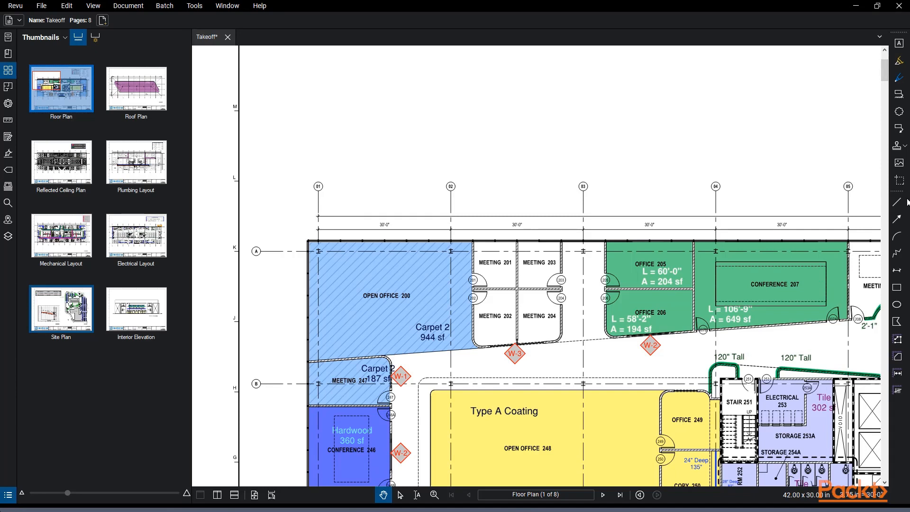
Place a red Text Box markup in the blank area above the floor plan
{"action": "left_click_drag", "start_coordinate": [337, 99], "coordinate": [305, 95]}
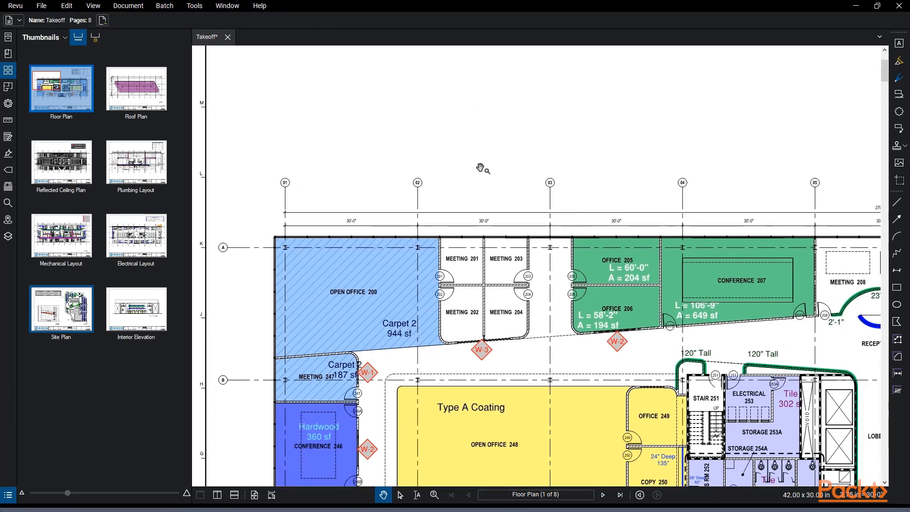
{"action": "left_click", "coordinate": [899, 44]}
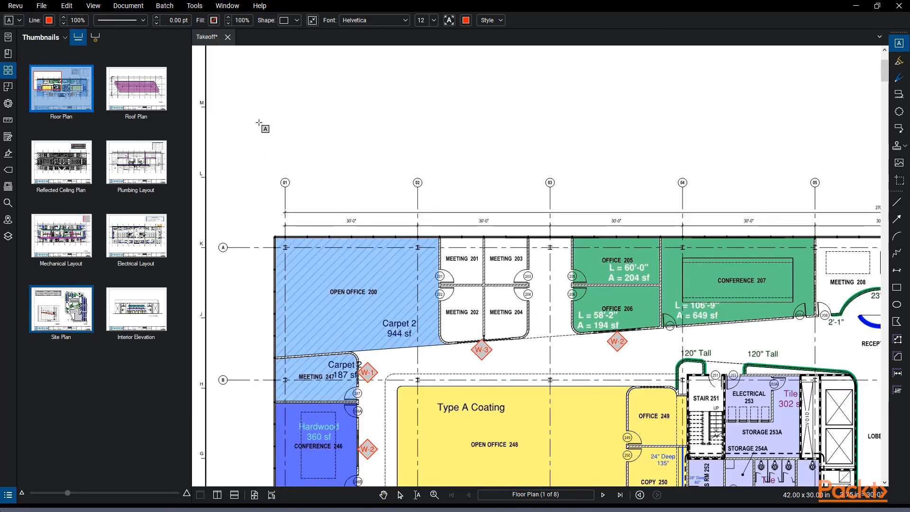
{"action": "left_click_drag", "start_coordinate": [255, 112], "coordinate": [326, 158]}
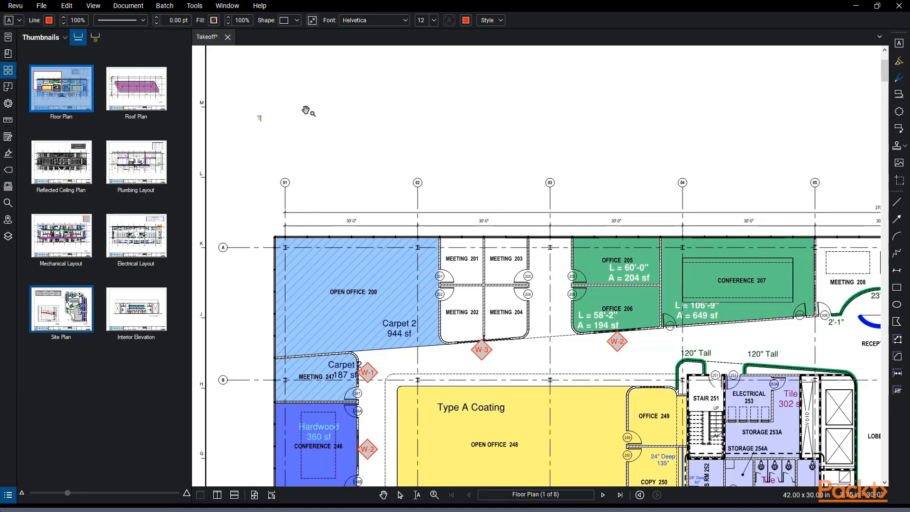
{"action": "key", "text": "Escape"}
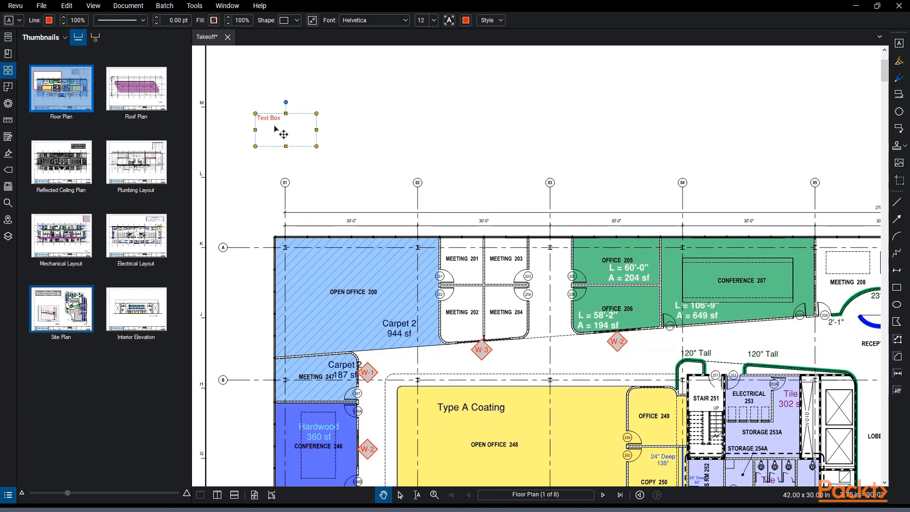
Inspect the text box's Subject and Layer properties, then close them
{"action": "left_click", "coordinate": [19, 20]}
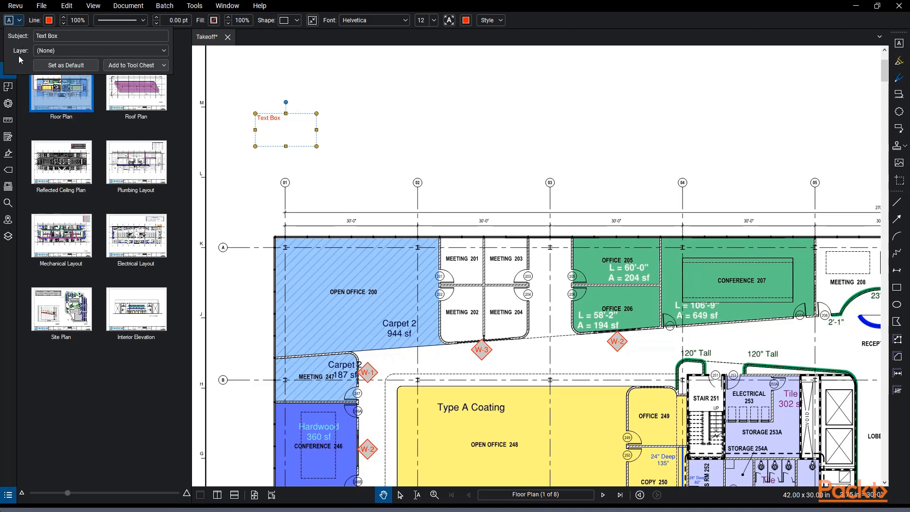
{"action": "left_click", "coordinate": [11, 23]}
{"action": "left_click", "coordinate": [11, 23]}
{"action": "left_click", "coordinate": [20, 23]}
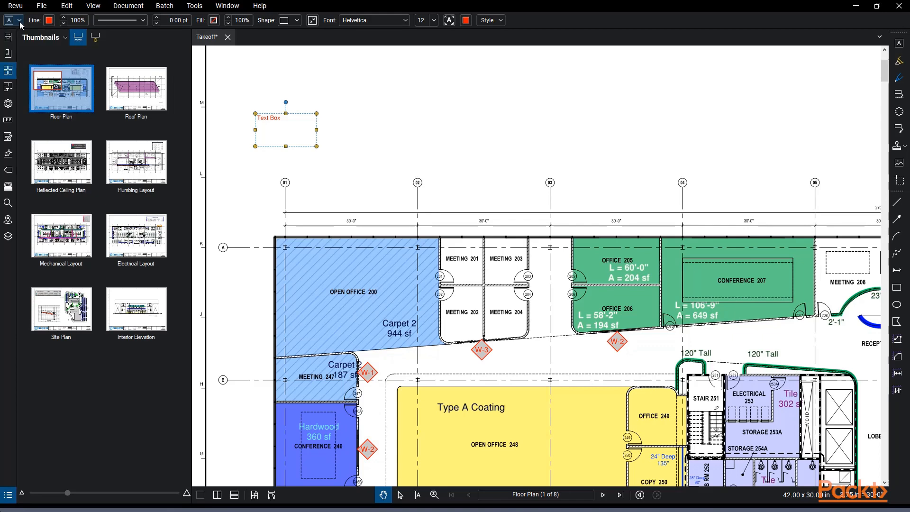
Open the Markups List, deselect the text box, and collapse the list again
{"action": "left_click", "coordinate": [8, 495]}
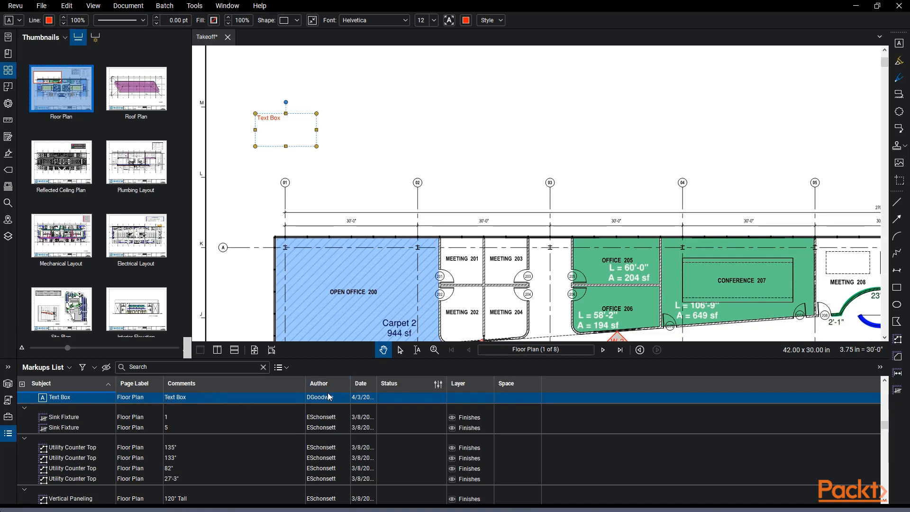
{"action": "left_click", "coordinate": [326, 148]}
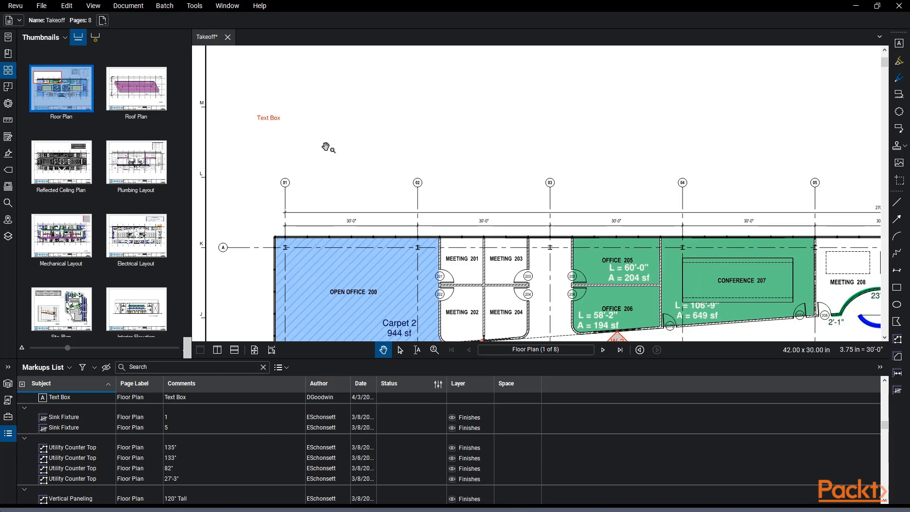
{"action": "left_click", "coordinate": [8, 434]}
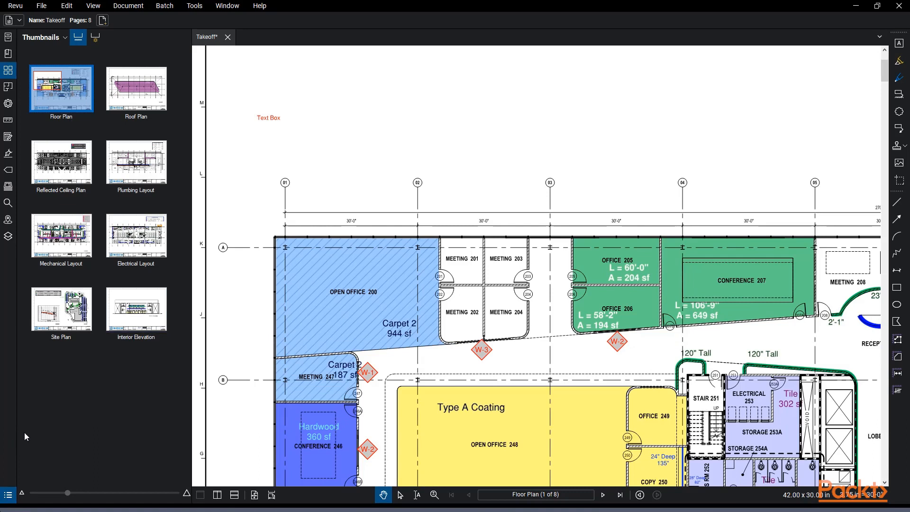
Show the Flags panel and dock it in the left side area in place of thumbnails
{"action": "right_click", "coordinate": [8, 459]}
{"action": "mouse_move", "coordinate": [34, 468]}
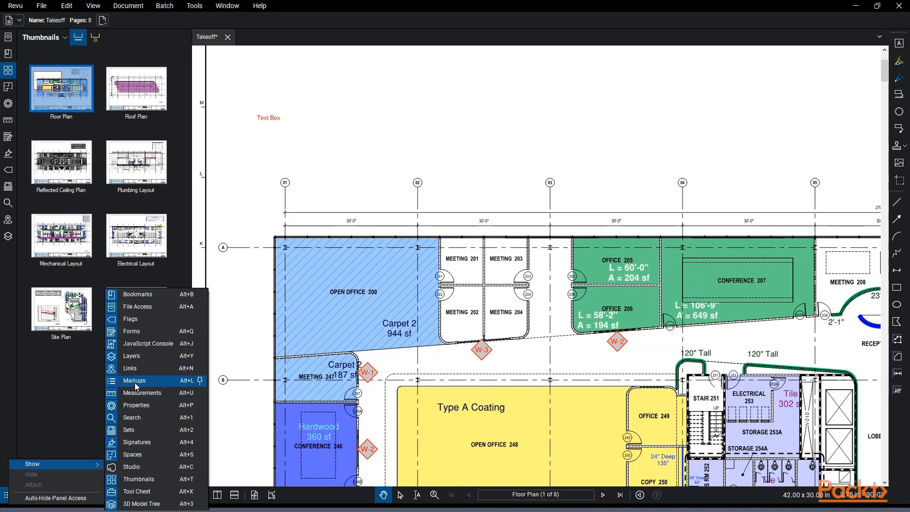
{"action": "mouse_move", "coordinate": [7, 169]}
{"action": "left_mouse_down"}
{"action": "mouse_move", "coordinate": [46, 284]}
{"action": "mouse_move", "coordinate": [40, 366]}
{"action": "mouse_move", "coordinate": [11, 450]}
{"action": "mouse_move", "coordinate": [7, 166]}
{"action": "left_mouse_up"}
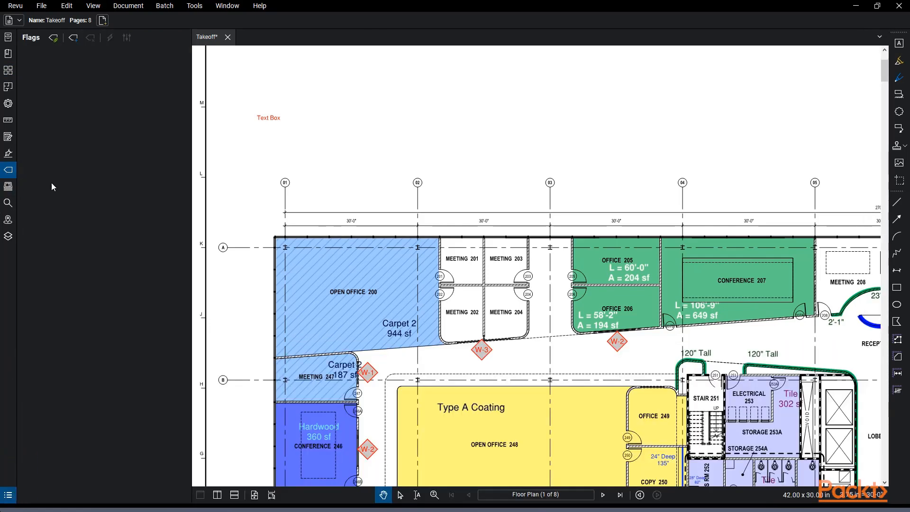
Highlight grid bubble 02 in yellow and sketch a red freehand pen stroke above it
{"action": "left_click", "coordinate": [899, 62]}
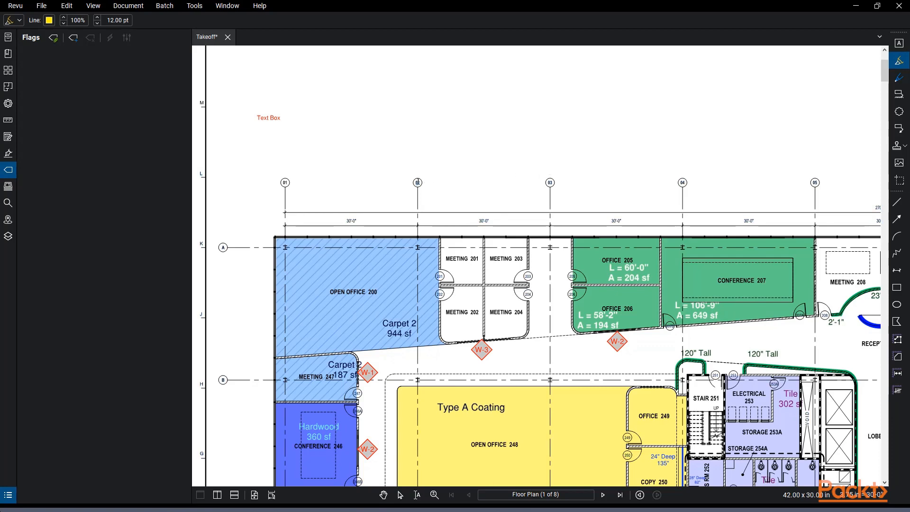
{"action": "scroll", "coordinate": [419, 182], "scroll_direction": "up", "scroll_amount": 5}
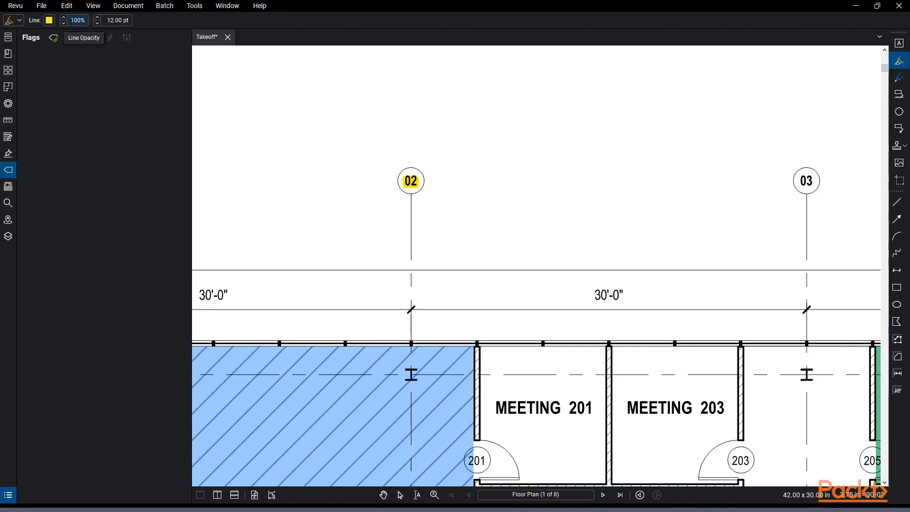
{"action": "left_click", "coordinate": [899, 77]}
{"action": "mouse_move", "coordinate": [517, 154]}
{"action": "left_mouse_down"}
{"action": "mouse_move", "coordinate": [533, 168]}
{"action": "mouse_move", "coordinate": [616, 144]}
{"action": "mouse_move", "coordinate": [589, 160]}
{"action": "mouse_move", "coordinate": [637, 159]}
{"action": "left_mouse_up"}
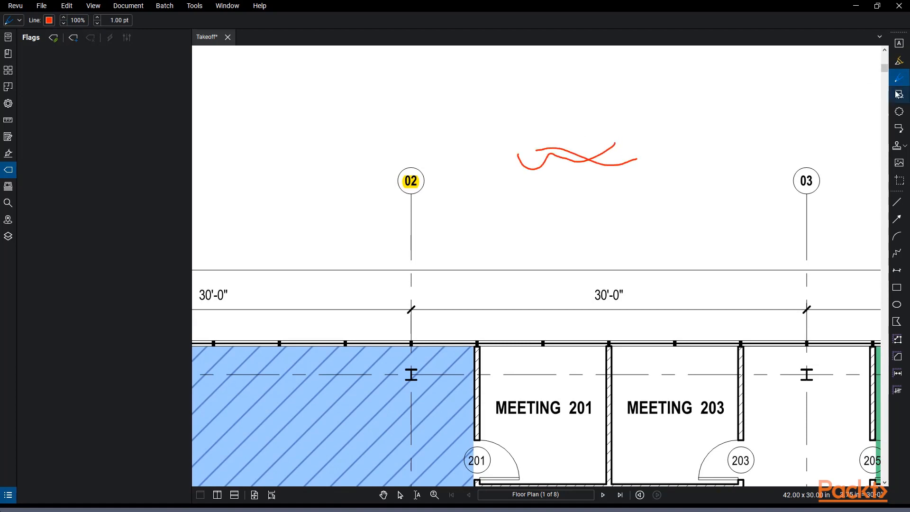
Draw a Cloud+ markup above the plan with callout text 'Text with Cloud'
{"action": "left_click", "coordinate": [897, 95]}
{"action": "left_click_drag", "start_coordinate": [549, 141], "coordinate": [405, 201]}
{"action": "scroll", "coordinate": [405, 200], "scroll_direction": "down", "scroll_amount": 3}
{"action": "left_click_drag", "start_coordinate": [555, 164], "coordinate": [488, 216]}
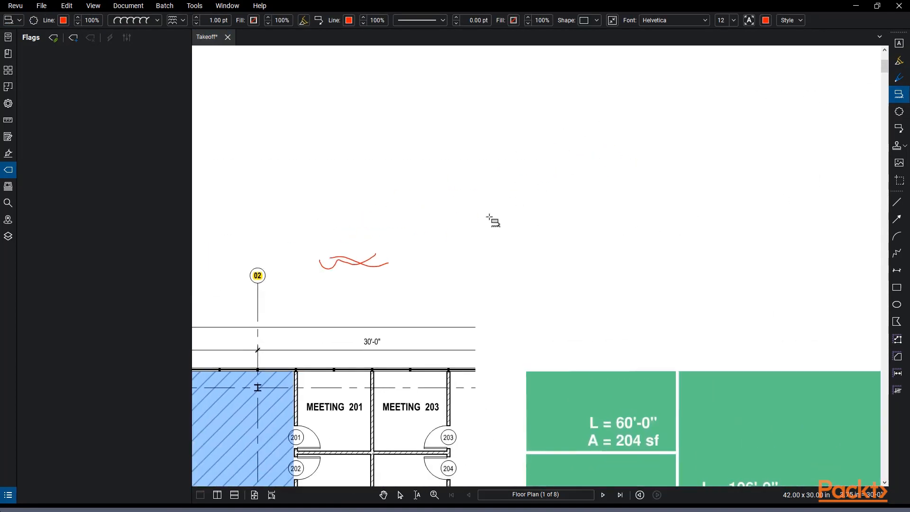
{"action": "left_click_drag", "start_coordinate": [487, 140], "coordinate": [585, 196]}
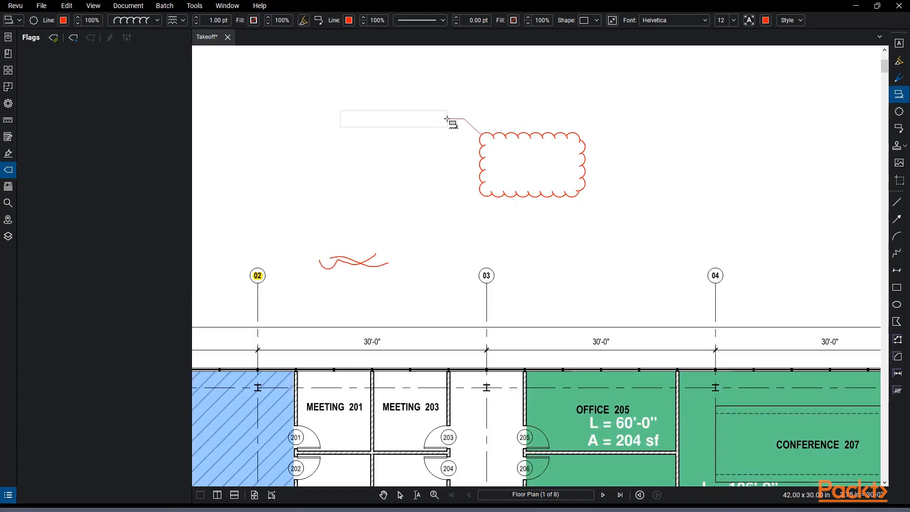
{"action": "left_click", "coordinate": [447, 119]}
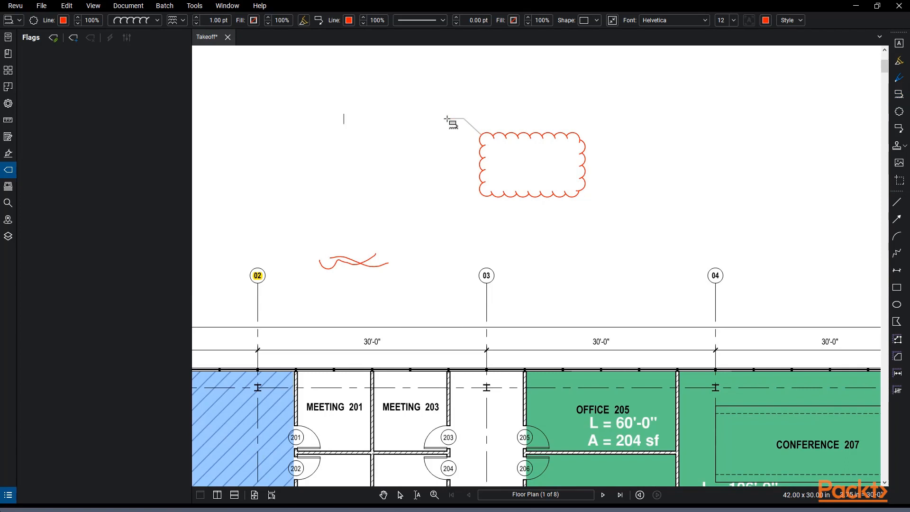
{"action": "type", "text": "Text with Cloud"}
{"action": "left_click", "coordinate": [405, 180]}
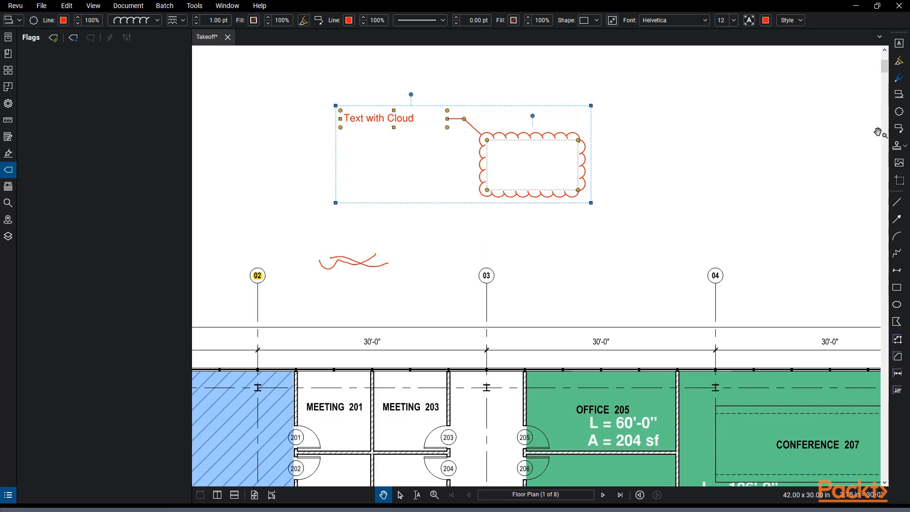
Add a second revision cloud to its right and drag its vertices to enlarge it
{"action": "left_click", "coordinate": [902, 114]}
{"action": "mouse_move", "coordinate": [628, 106]}
{"action": "left_mouse_down"}
{"action": "mouse_move", "coordinate": [410, 115]}
{"action": "mouse_move", "coordinate": [545, 204]}
{"action": "left_mouse_up"}
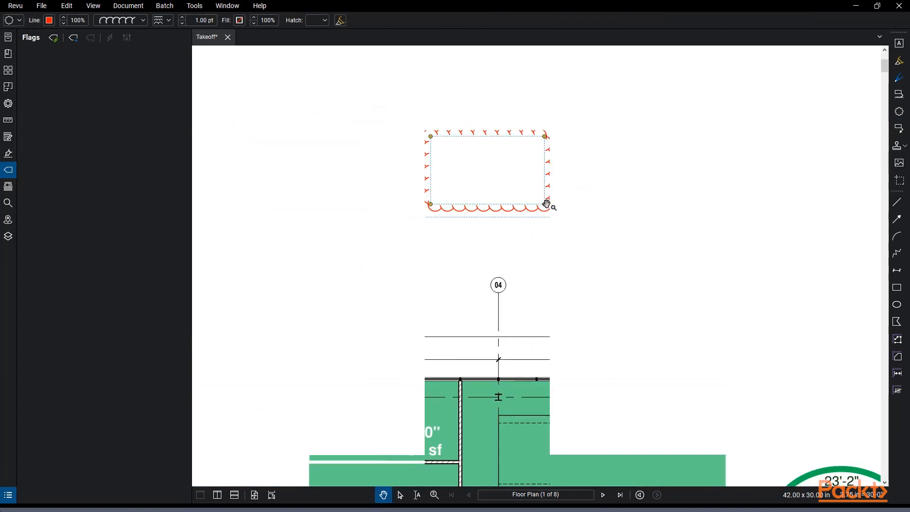
{"action": "left_click_drag", "start_coordinate": [373, 193], "coordinate": [444, 188]}
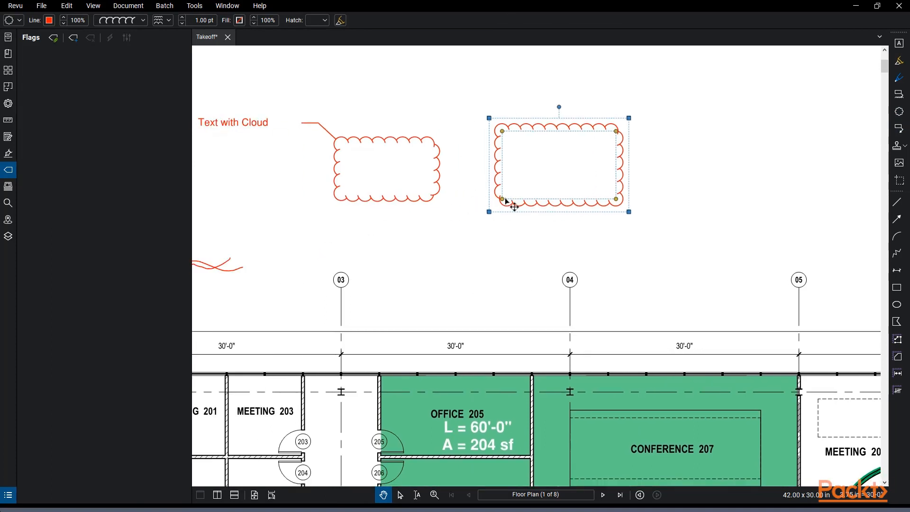
{"action": "left_click_drag", "start_coordinate": [503, 199], "coordinate": [521, 189]}
{"action": "left_click_drag", "start_coordinate": [502, 131], "coordinate": [528, 149]}
{"action": "left_click_drag", "start_coordinate": [508, 118], "coordinate": [429, 63]}
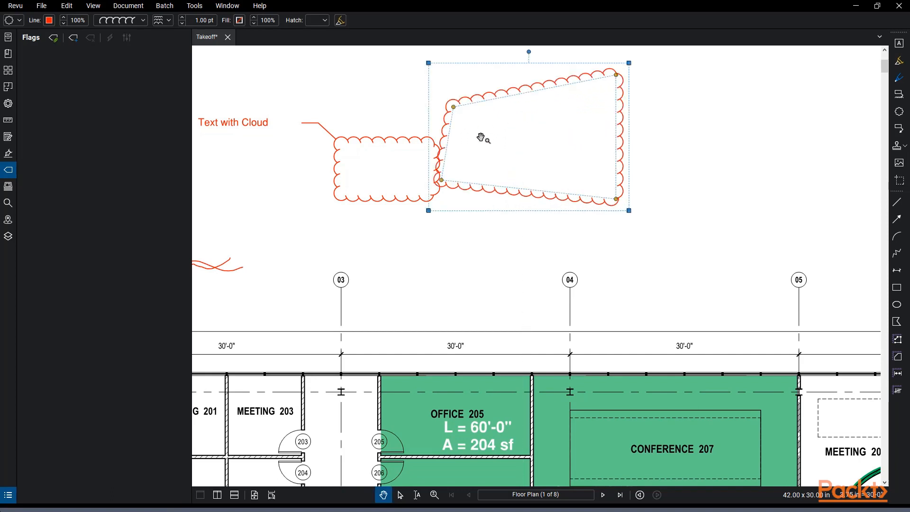
{"action": "left_click", "coordinate": [378, 139]}
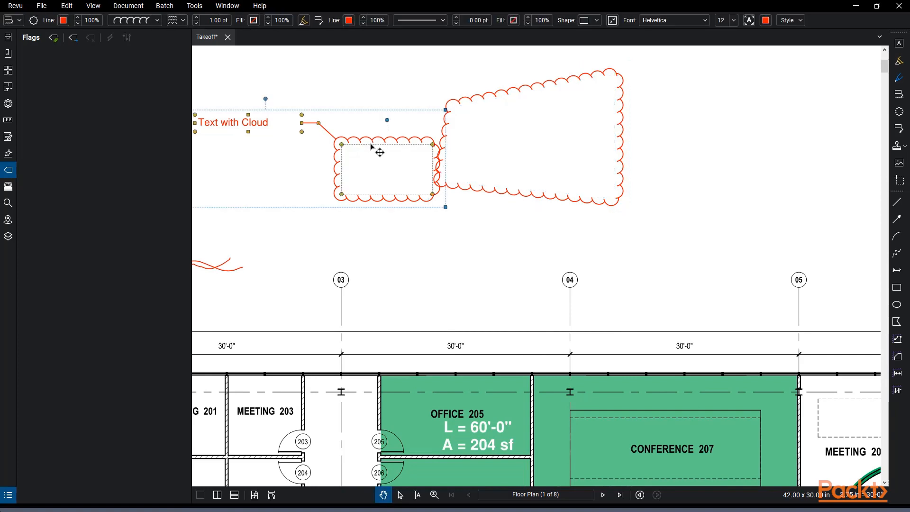
Add a red callout with a bent leader reading 'Callout' beside the revision cloud
{"action": "left_click", "coordinate": [895, 128]}
{"action": "left_click_drag", "start_coordinate": [691, 179], "coordinate": [527, 201]}
{"action": "left_click", "coordinate": [521, 199]}
{"action": "left_click", "coordinate": [558, 218]}
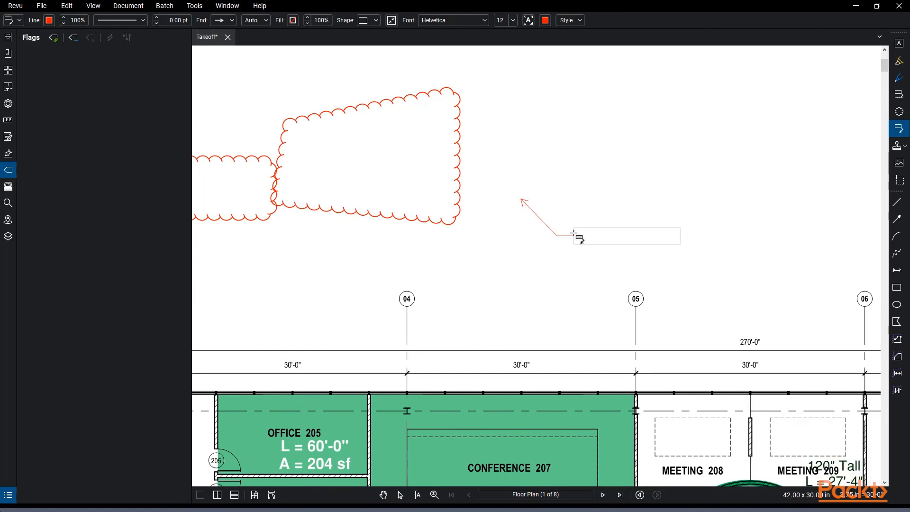
{"action": "left_click", "coordinate": [573, 235]}
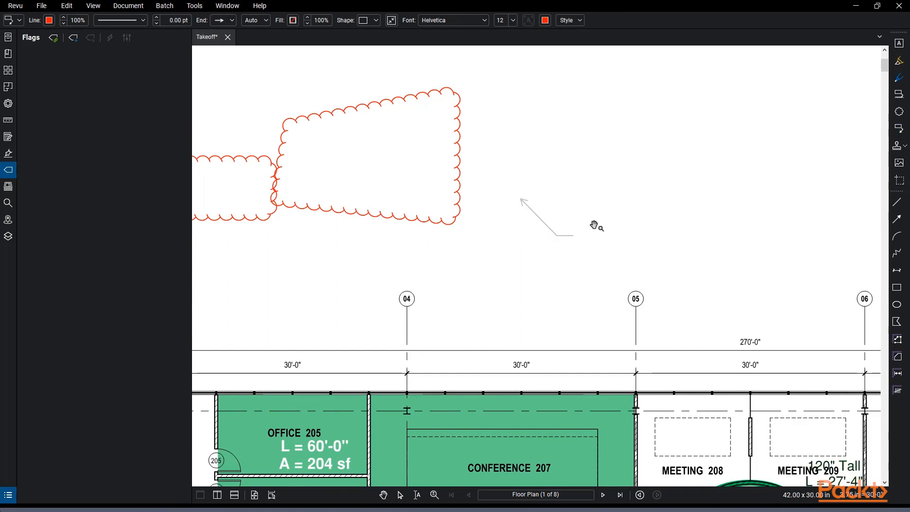
{"action": "type", "text": "Callout"}
{"action": "key", "text": "Escape"}
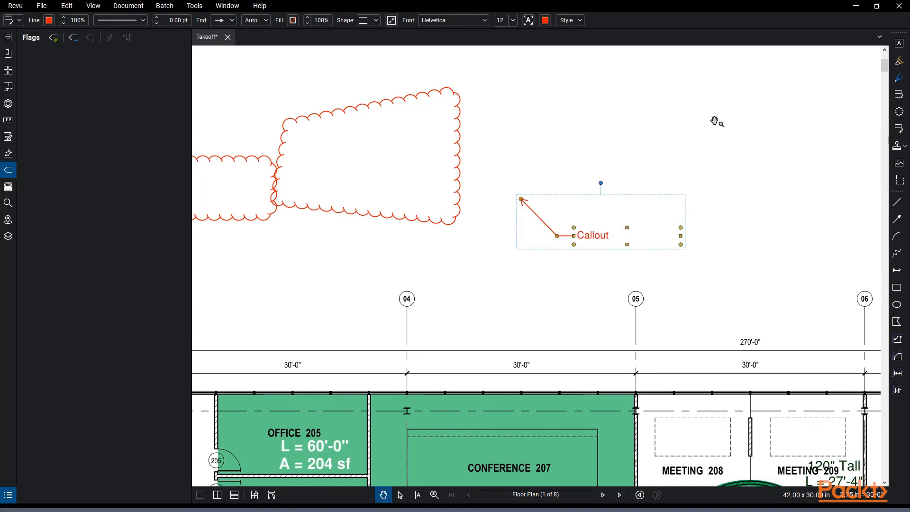
{"action": "left_click", "coordinate": [906, 149]}
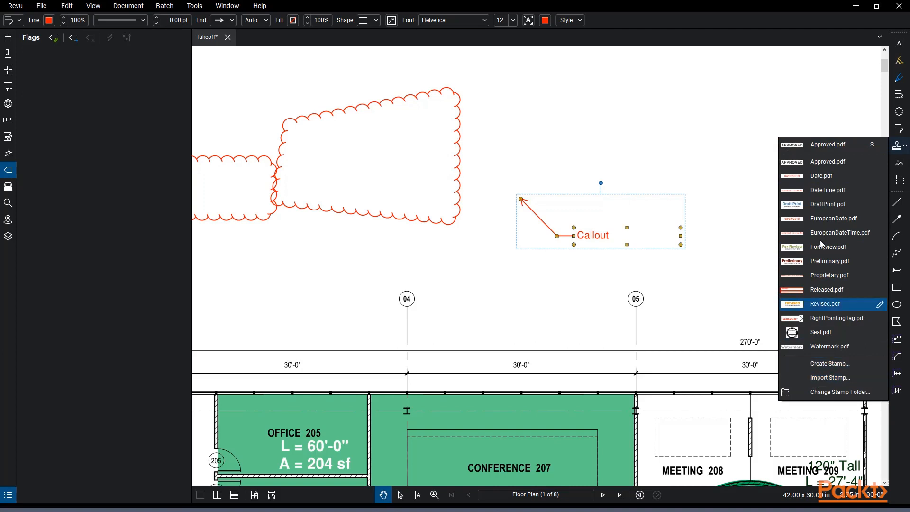
Place the Approved stamp on the plan and move it up and left above grid line 05
{"action": "left_click", "coordinate": [822, 163]}
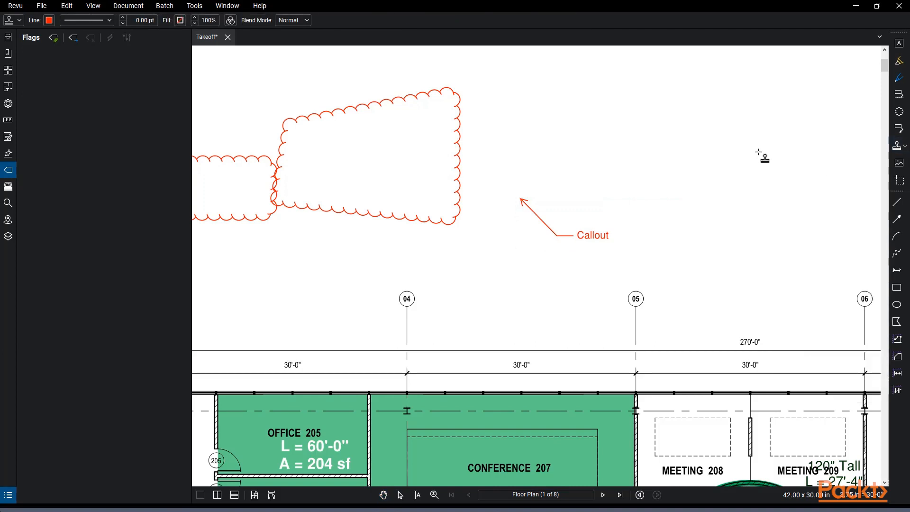
{"action": "scroll", "coordinate": [664, 180], "scroll_direction": "down", "scroll_amount": 2}
{"action": "left_click", "coordinate": [629, 196]}
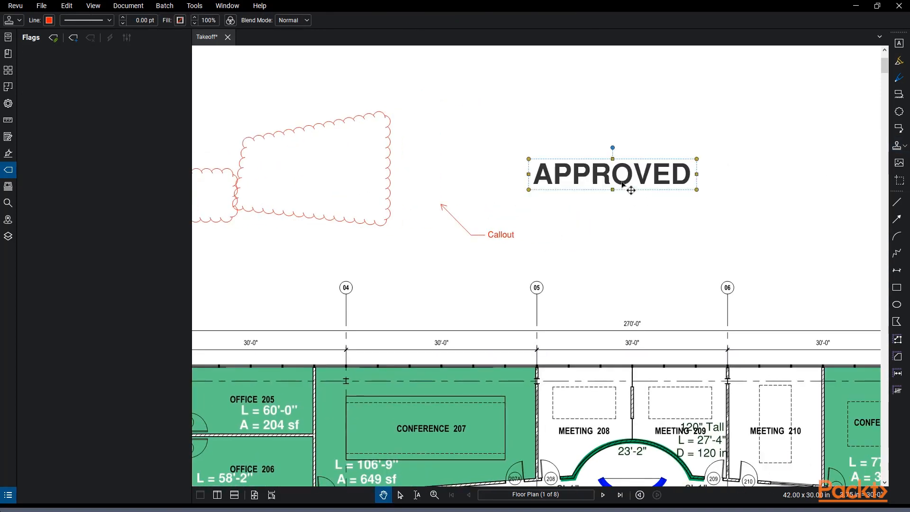
{"action": "left_click_drag", "start_coordinate": [610, 174], "coordinate": [552, 146]}
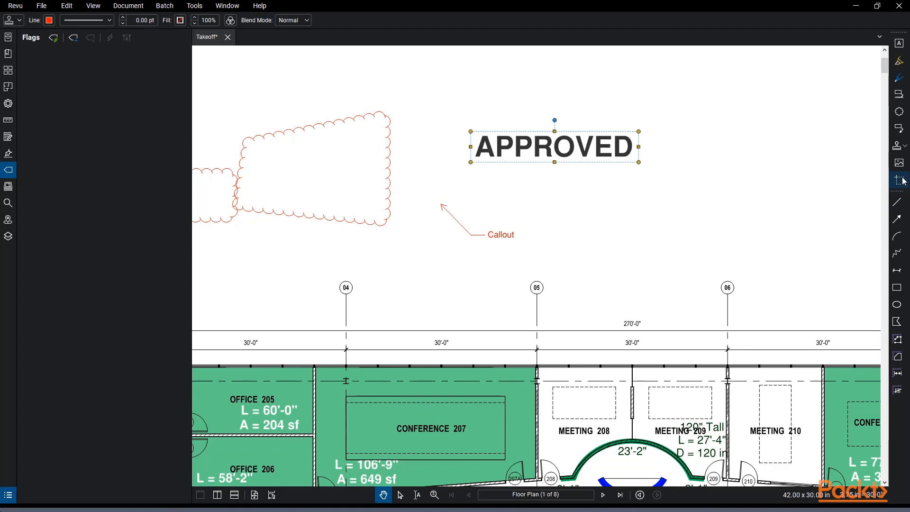
Draw a green line from grid bubble 05 to grid bubble 06
{"action": "left_click", "coordinate": [900, 201]}
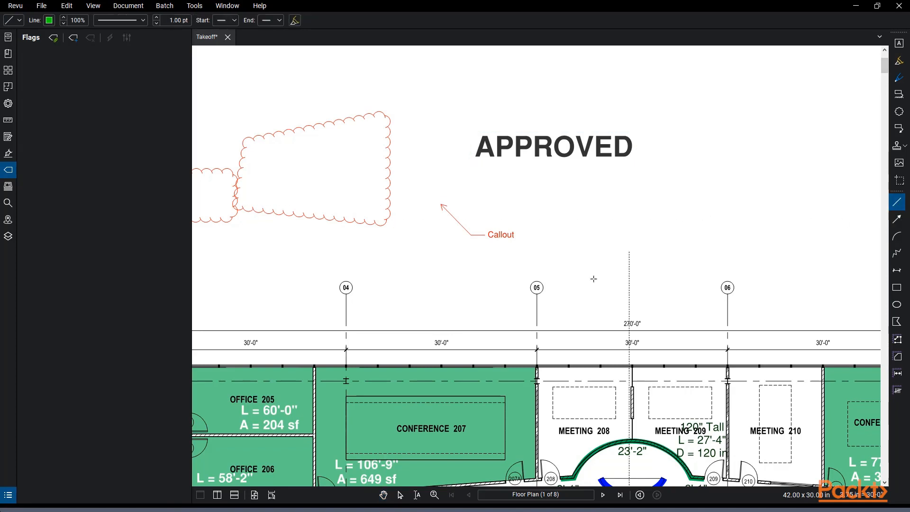
{"action": "left_click", "coordinate": [537, 303]}
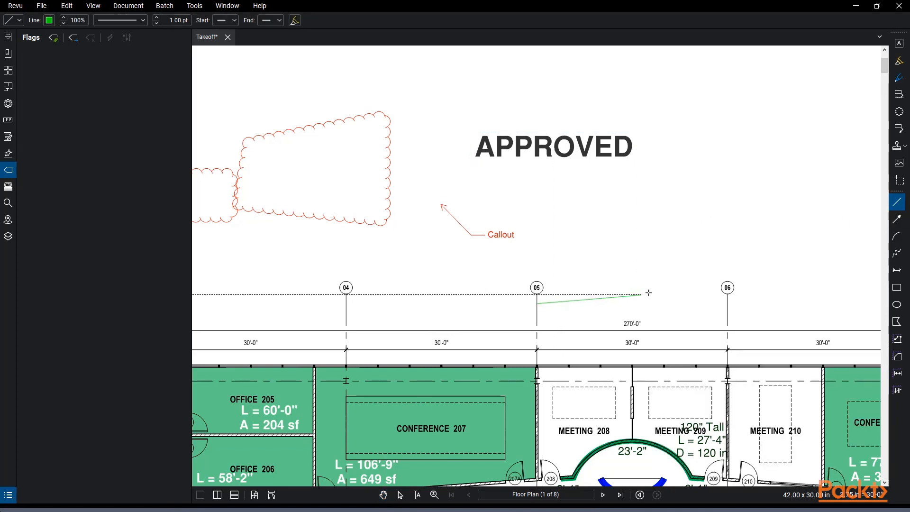
{"action": "left_click", "coordinate": [724, 291]}
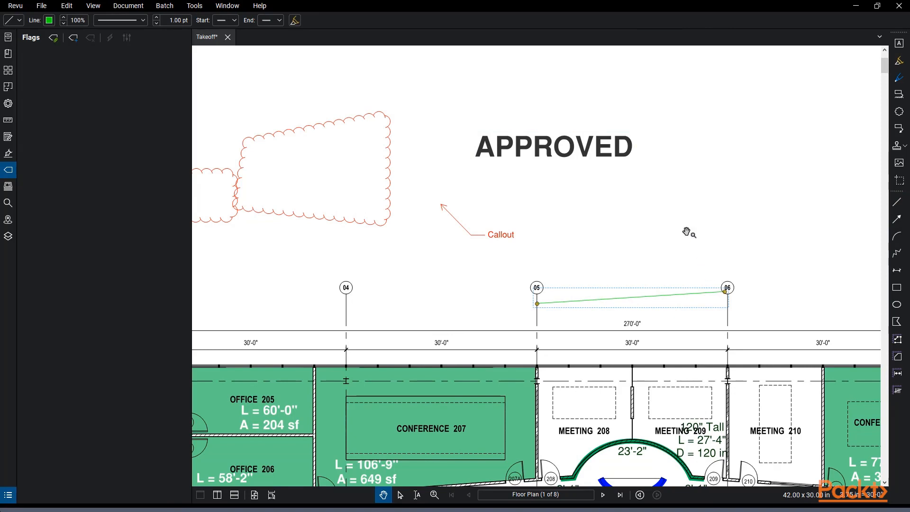
{"action": "left_click_drag", "start_coordinate": [686, 233], "coordinate": [632, 229]}
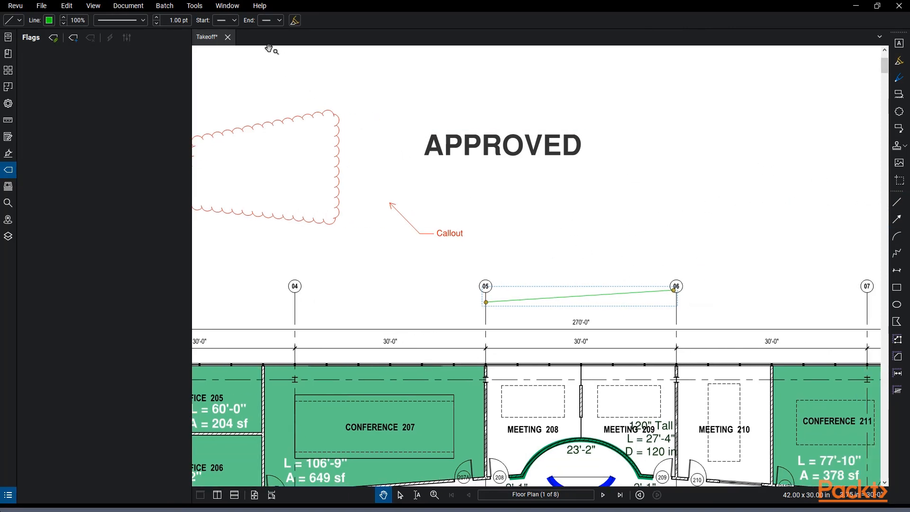
Give the line an arrowhead at its start and an end marker at its other end
{"action": "left_click", "coordinate": [227, 21]}
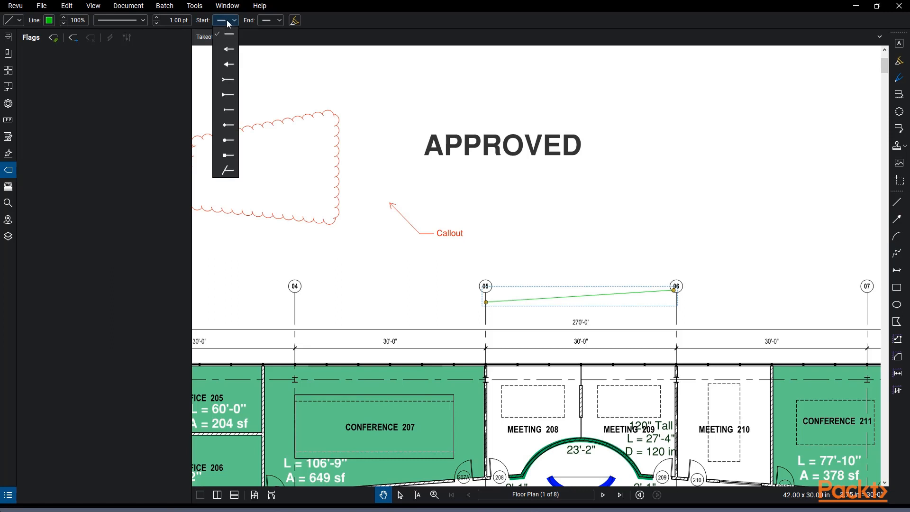
{"action": "left_click", "coordinate": [227, 56]}
{"action": "left_click", "coordinate": [302, 21]}
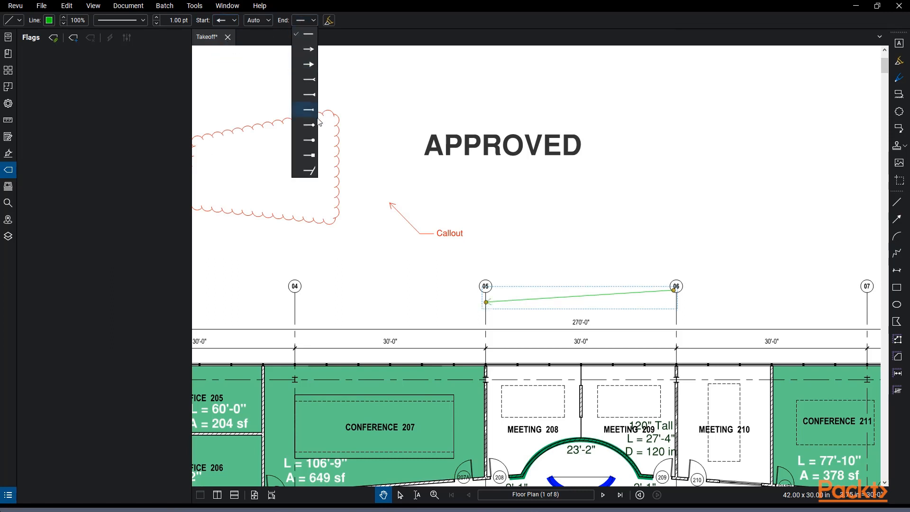
{"action": "left_click", "coordinate": [303, 110]}
{"action": "scroll", "coordinate": [528, 317], "scroll_direction": "up", "scroll_amount": 3}
{"action": "scroll", "coordinate": [536, 318], "scroll_direction": "up", "scroll_amount": 2}
{"action": "left_click_drag", "start_coordinate": [585, 276], "coordinate": [451, 258]}
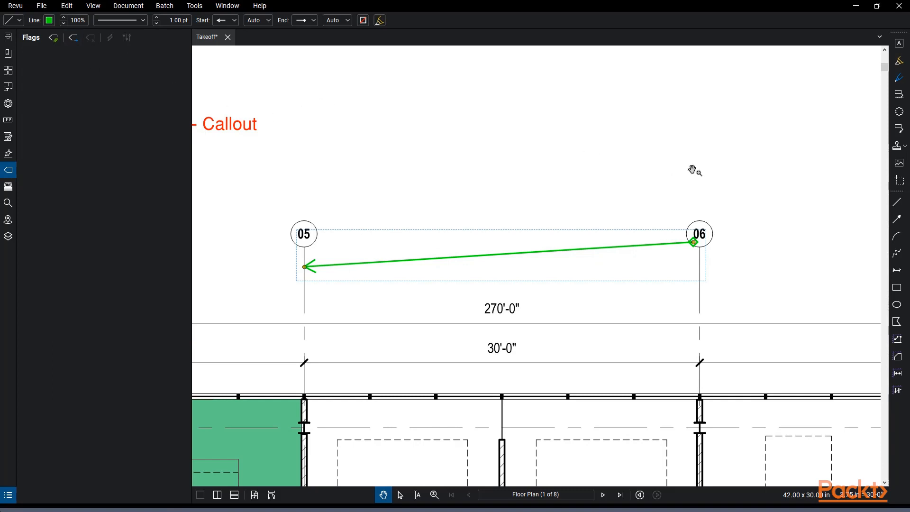
{"action": "left_click", "coordinate": [773, 180]}
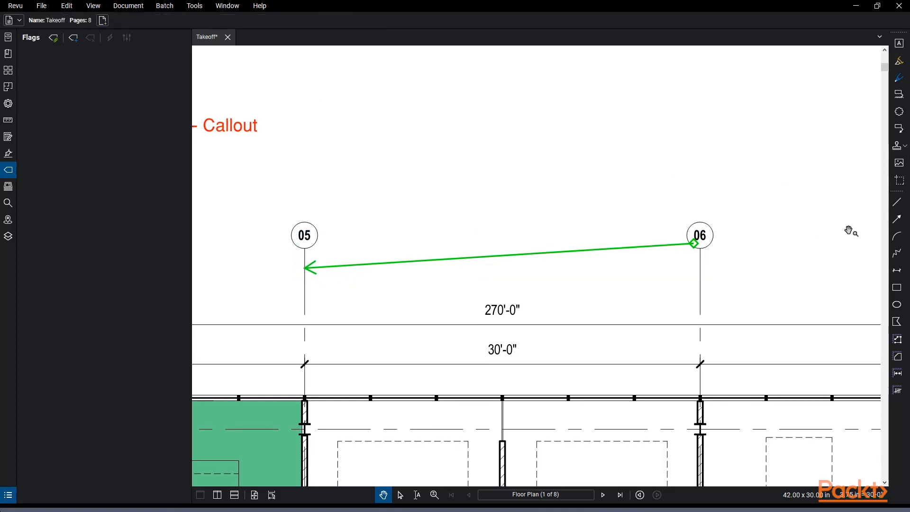
{"action": "left_click", "coordinate": [898, 219]}
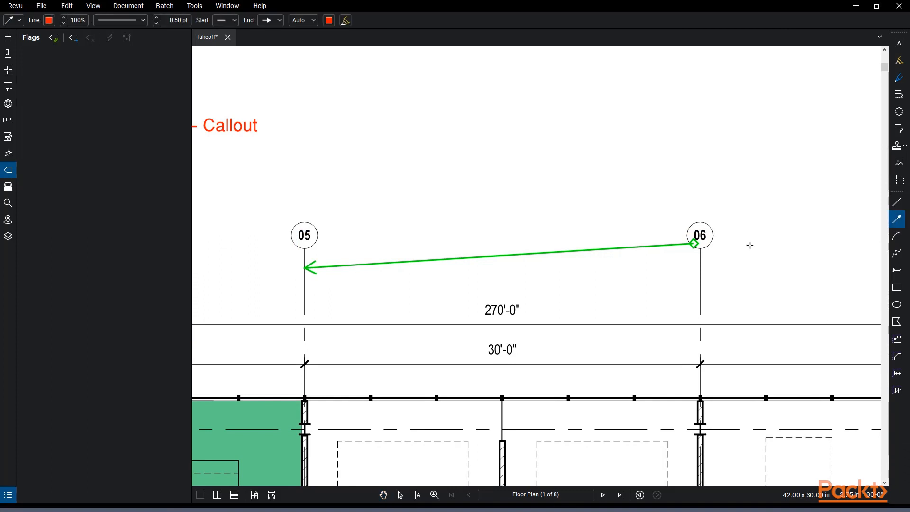
Draw a red arrow from up-right of grid 06 with its tip near grid line 06
{"action": "left_click", "coordinate": [797, 180]}
{"action": "left_click", "coordinate": [707, 323]}
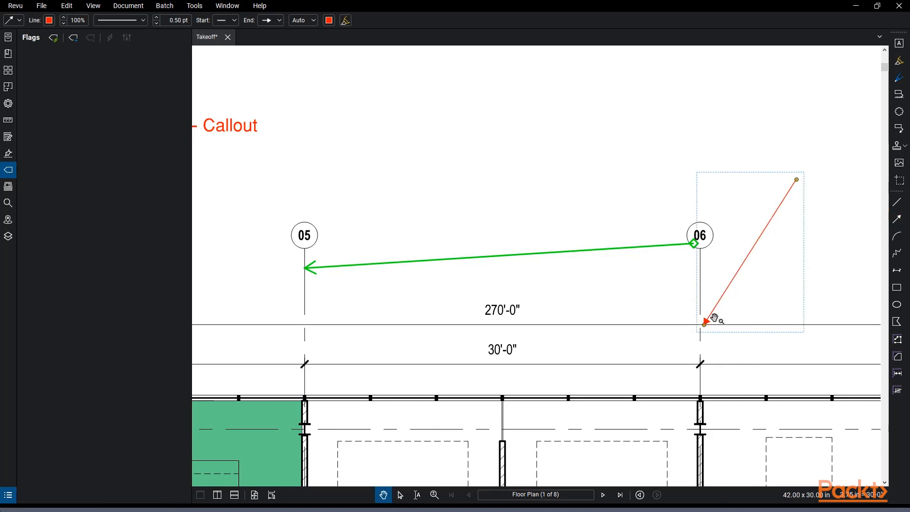
{"action": "left_click_drag", "start_coordinate": [739, 300], "coordinate": [610, 295]}
{"action": "scroll", "coordinate": [662, 285], "scroll_direction": "up", "scroll_amount": 3}
{"action": "scroll", "coordinate": [576, 337], "scroll_direction": "down", "scroll_amount": 3}
{"action": "scroll", "coordinate": [661, 366], "scroll_direction": "down", "scroll_amount": 2}
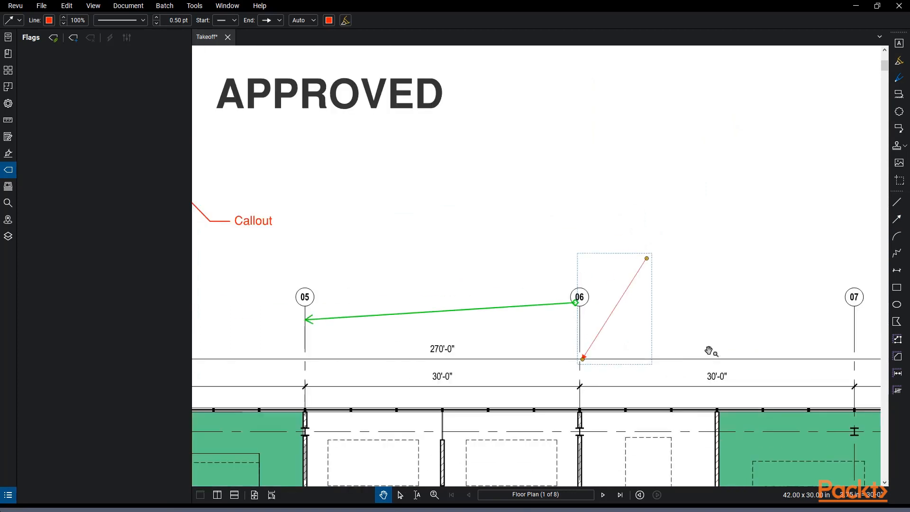
{"action": "left_click_drag", "start_coordinate": [705, 313], "coordinate": [646, 316]}
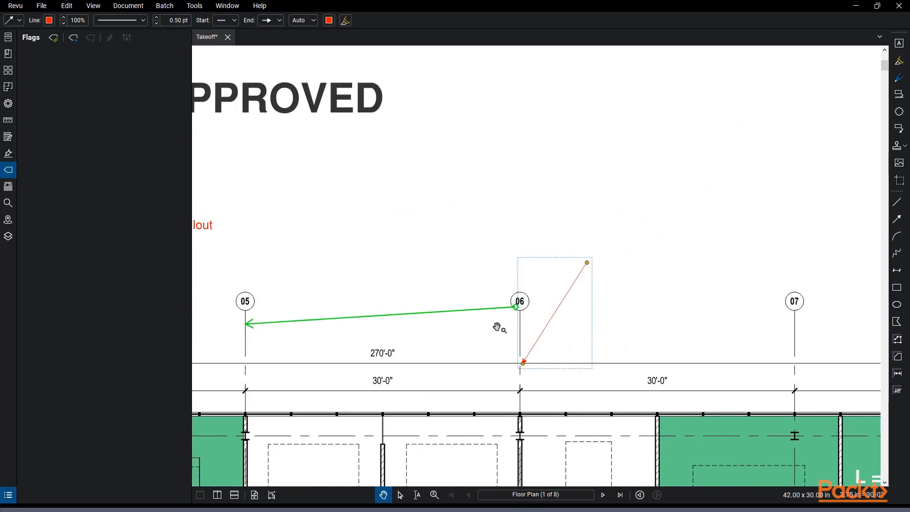
Draw a red arc above the arrow and stretch it into a near-circle
{"action": "left_click", "coordinate": [903, 237]}
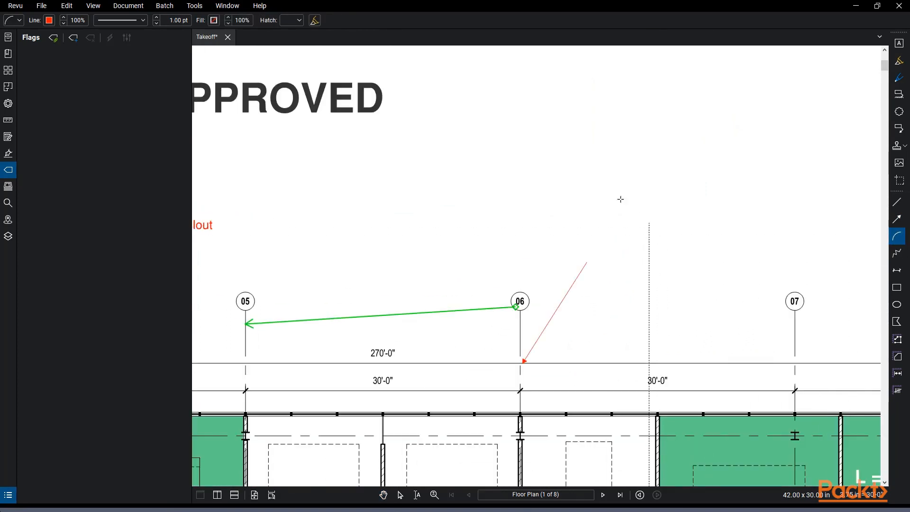
{"action": "left_click", "coordinate": [494, 185]}
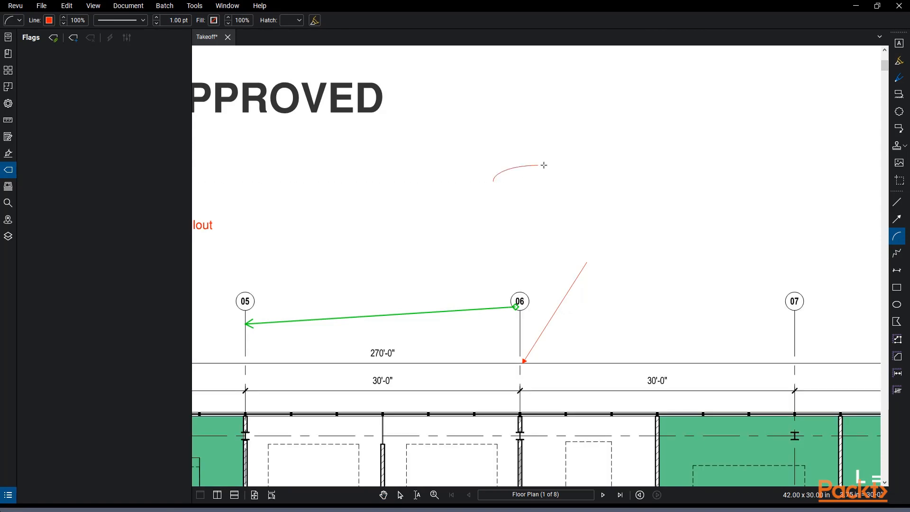
{"action": "left_click", "coordinate": [549, 245]}
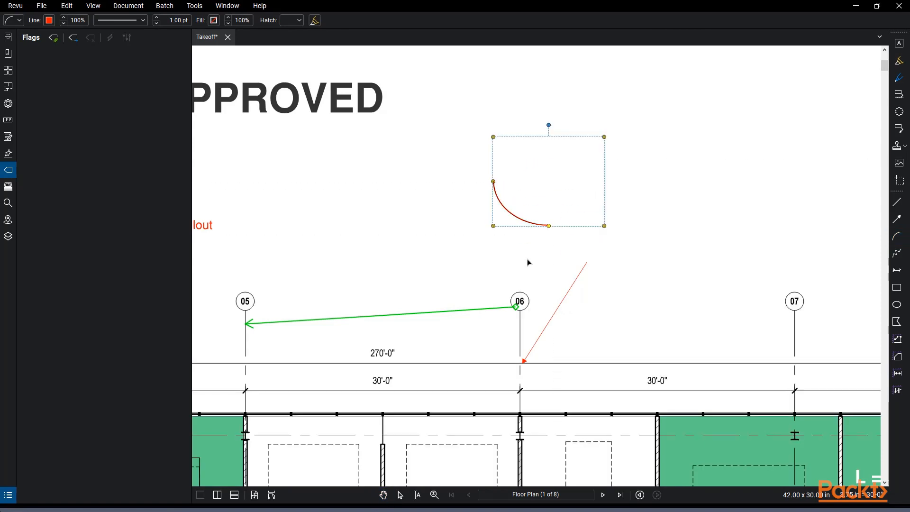
{"action": "left_click_drag", "start_coordinate": [494, 226], "coordinate": [467, 249]}
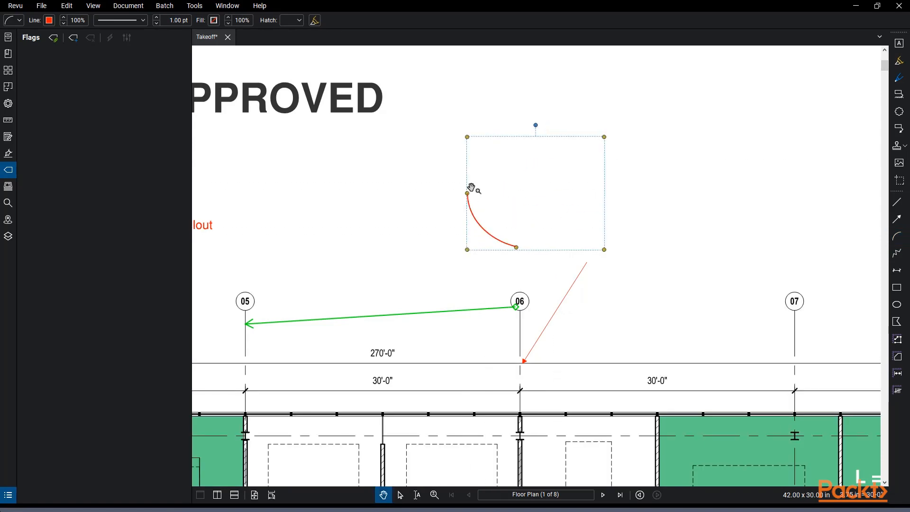
{"action": "left_click_drag", "start_coordinate": [468, 192], "coordinate": [468, 151]}
{"action": "left_click_drag", "start_coordinate": [525, 117], "coordinate": [647, 180]}
{"action": "left_click", "coordinate": [653, 126]}
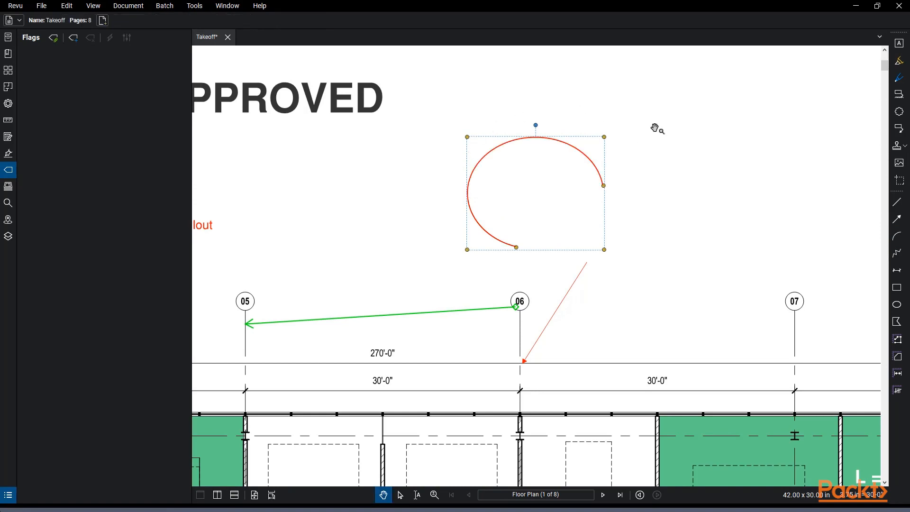
Draw a red zigzag polyline from the arrow's tip across grid 07 toward the upper right
{"action": "left_click", "coordinate": [897, 254]}
{"action": "left_click", "coordinate": [468, 249]}
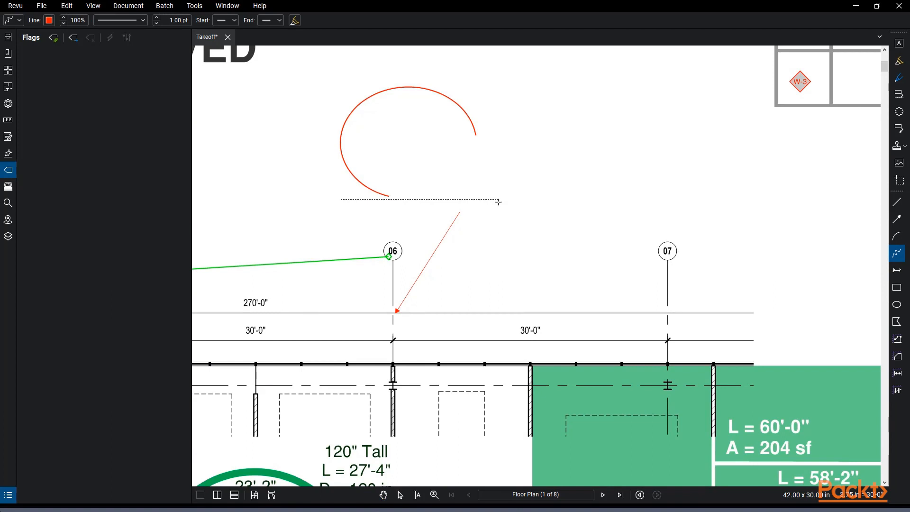
{"action": "left_click", "coordinate": [396, 311]}
{"action": "left_click", "coordinate": [522, 239]}
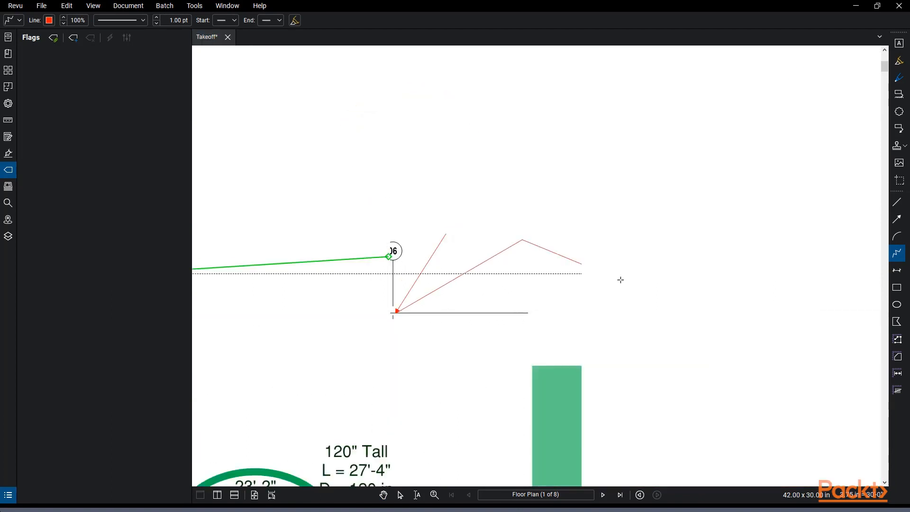
{"action": "left_click", "coordinate": [650, 313]}
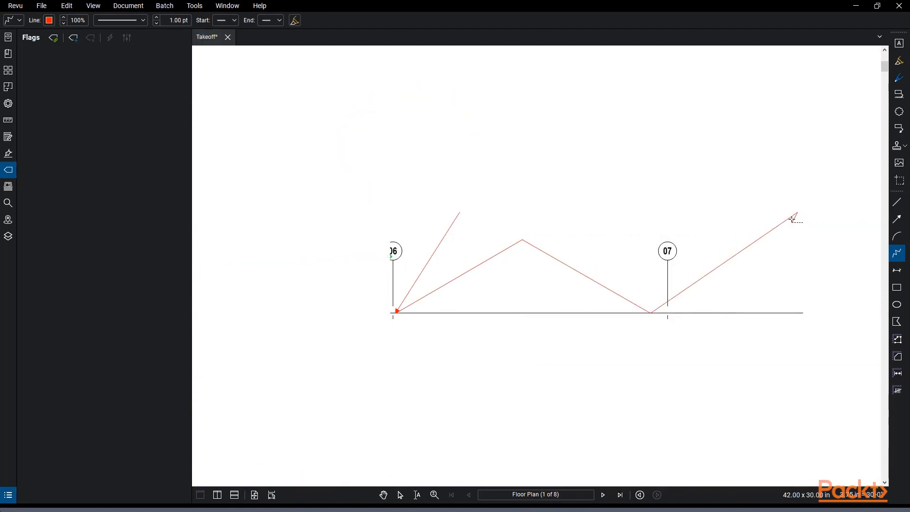
{"action": "double_click", "coordinate": [798, 213]}
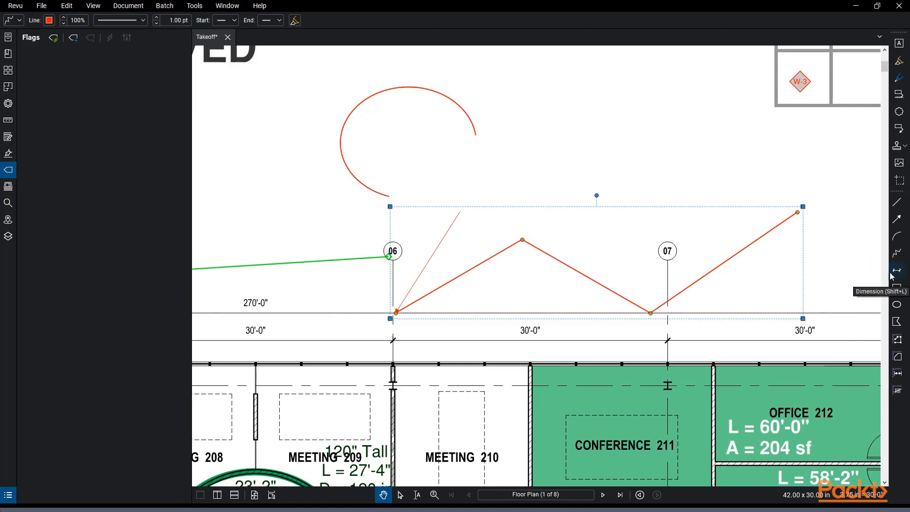
{"action": "left_click", "coordinate": [891, 273]}
{"action": "left_click_drag", "start_coordinate": [398, 275], "coordinate": [654, 242]}
{"action": "left_click_drag", "start_coordinate": [398, 258], "coordinate": [512, 256]}
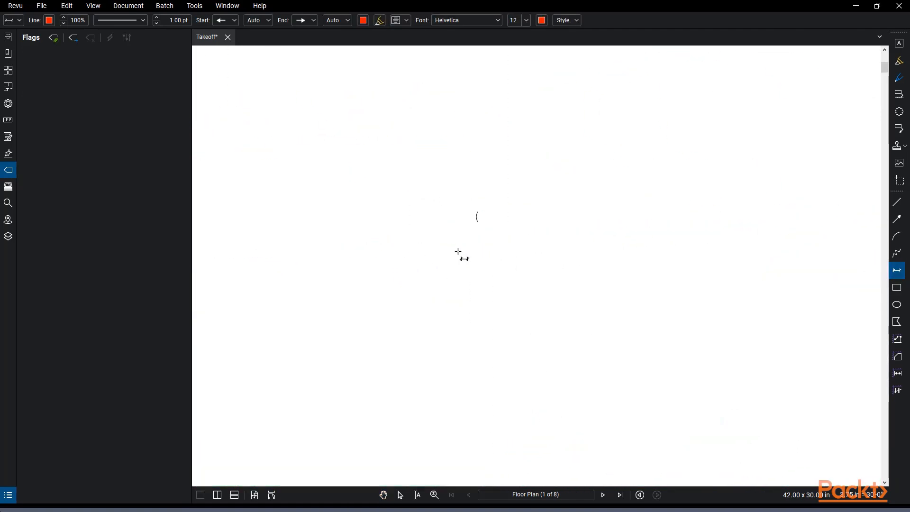
Draw a dimension from below grid bubble 04 and stretch its end to grid line 05
{"action": "left_click_drag", "start_coordinate": [360, 254], "coordinate": [458, 248]}
{"action": "scroll", "coordinate": [458, 248], "scroll_direction": "down", "scroll_amount": 1}
{"action": "left_click", "coordinate": [333, 236]}
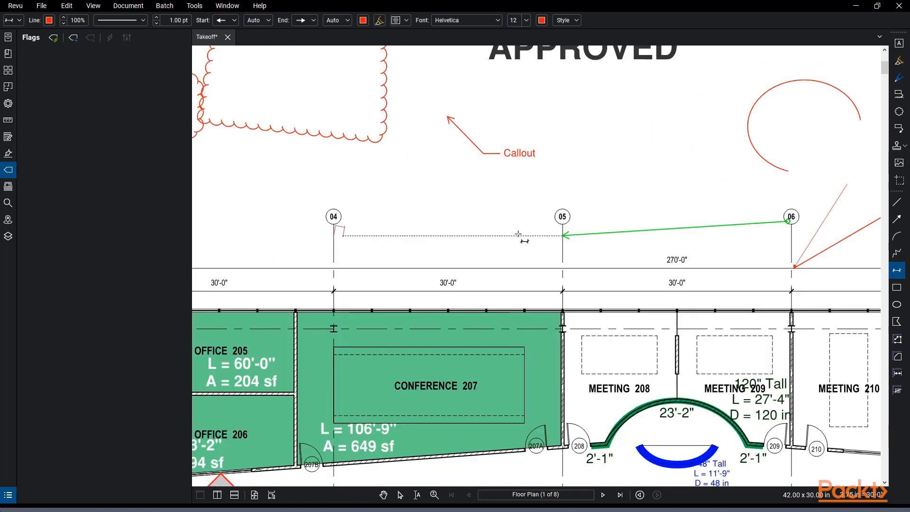
{"action": "left_click", "coordinate": [563, 236]}
{"action": "left_click_drag", "start_coordinate": [347, 236], "coordinate": [571, 236]}
{"action": "key", "text": "Escape"}
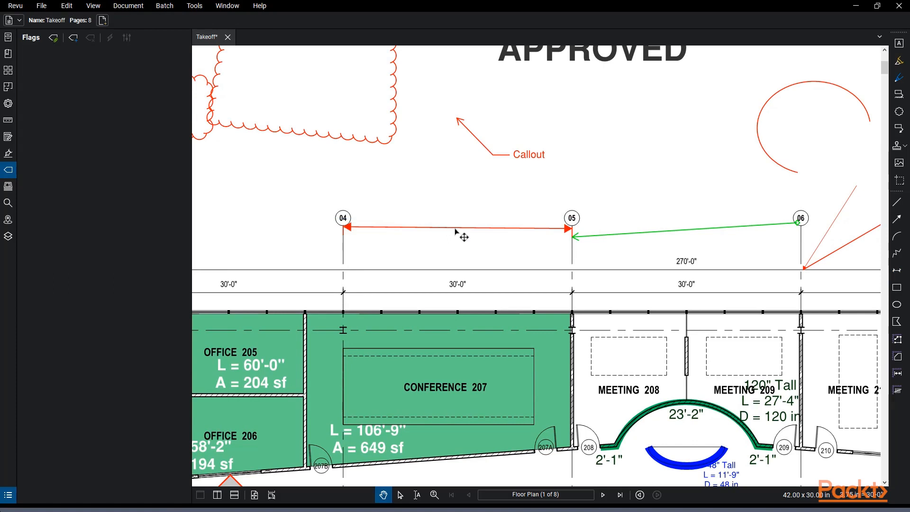
{"action": "left_click", "coordinate": [456, 229]}
{"action": "left_click", "coordinate": [454, 222]}
{"action": "left_click_drag", "start_coordinate": [447, 231], "coordinate": [446, 230]}
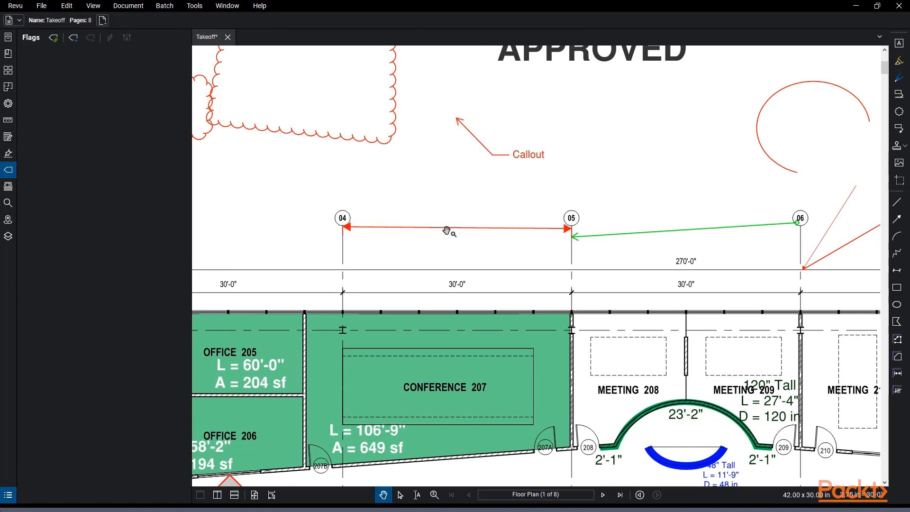
{"action": "left_click", "coordinate": [447, 230]}
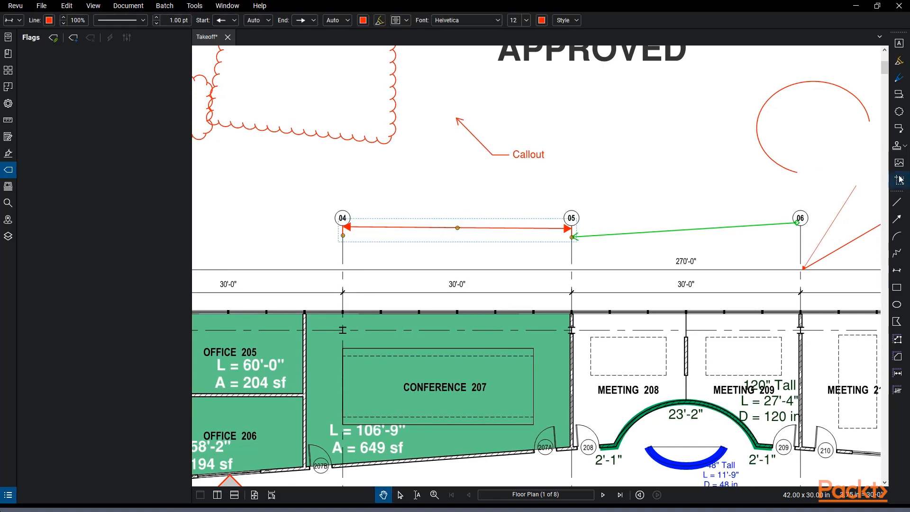
Complete the 04–05 dimension and confirm its 35' label
{"action": "left_click", "coordinate": [896, 270]}
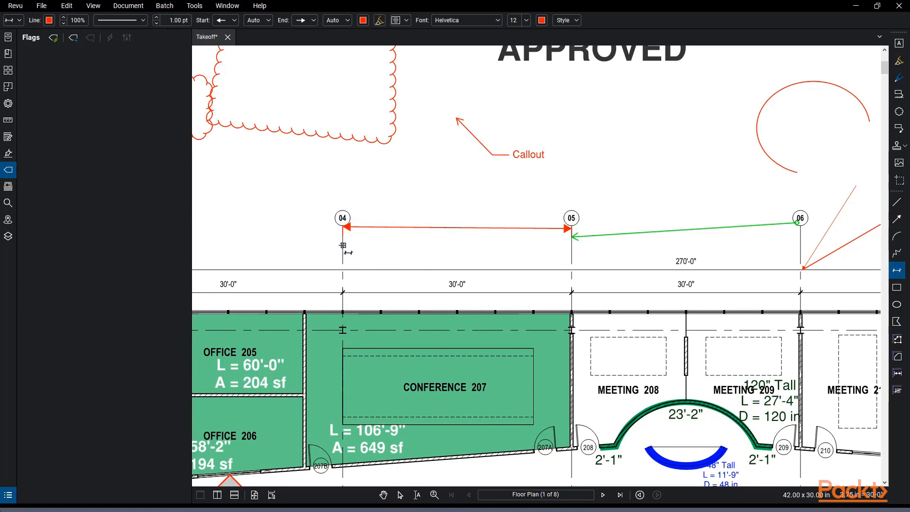
{"action": "left_click", "coordinate": [577, 245]}
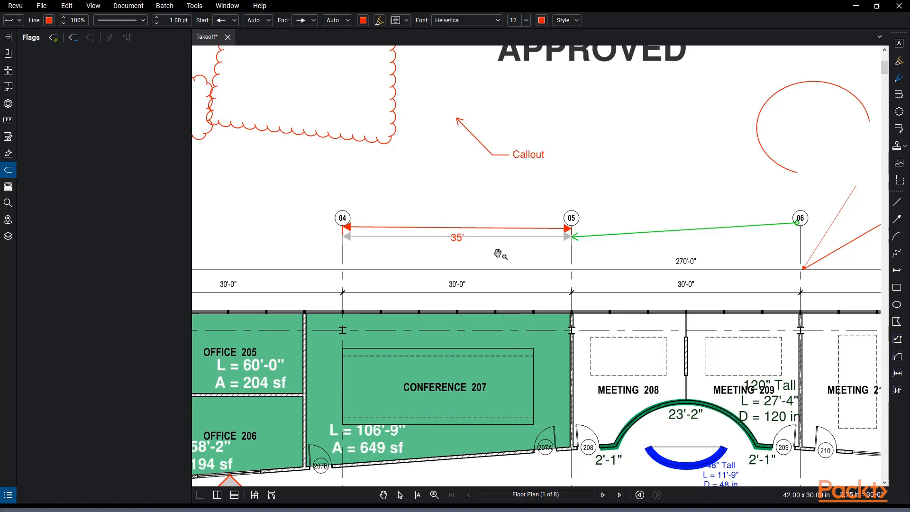
{"action": "left_click", "coordinate": [488, 205]}
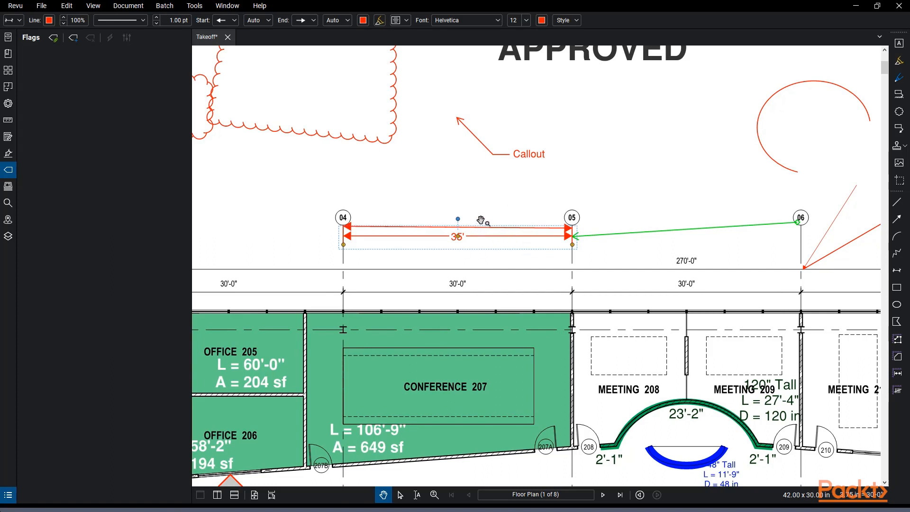
{"action": "left_click", "coordinate": [432, 189]}
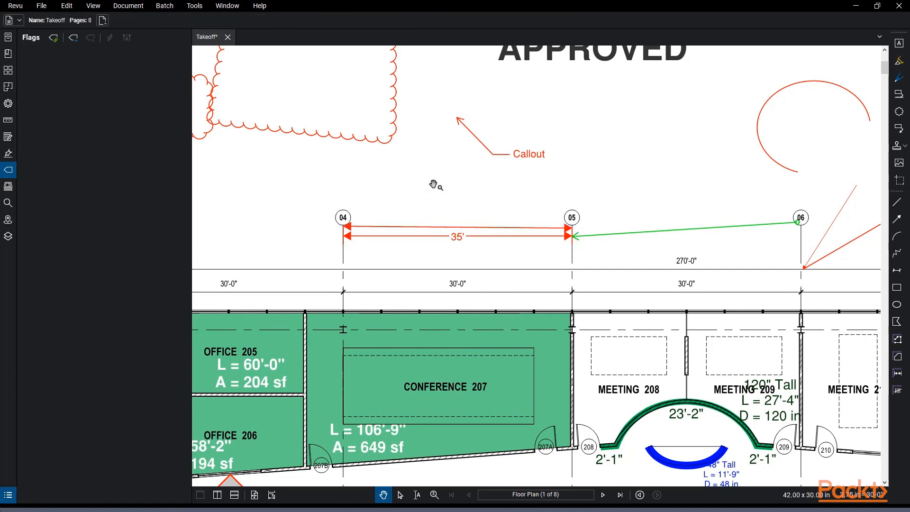
Draw a red rectangle beside the Glazing table
{"action": "left_click", "coordinate": [897, 287]}
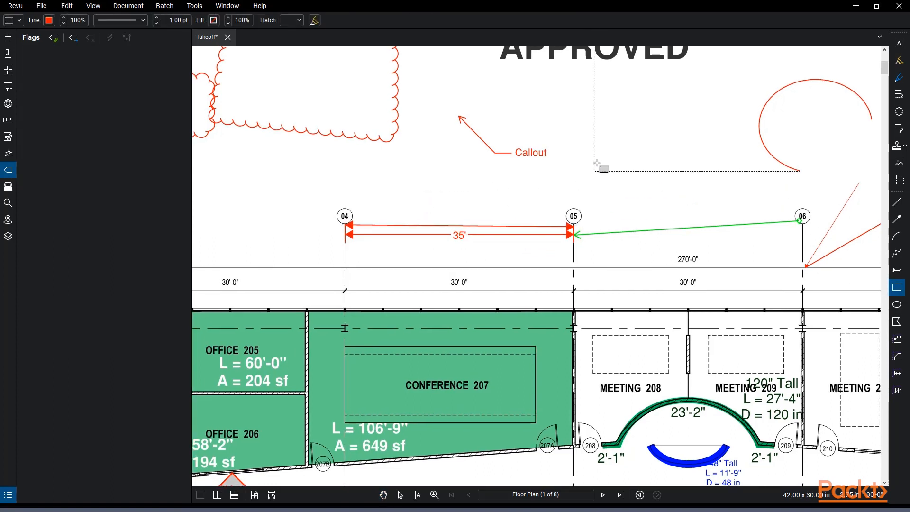
{"action": "left_click_drag", "start_coordinate": [589, 167], "coordinate": [370, 215]}
{"action": "mouse_move", "coordinate": [436, 219]}
{"action": "left_mouse_down"}
{"action": "mouse_move", "coordinate": [374, 260]}
{"action": "mouse_move", "coordinate": [291, 271]}
{"action": "left_mouse_up"}
{"action": "scroll", "coordinate": [291, 271], "scroll_direction": "down", "scroll_amount": 2}
{"action": "mouse_move", "coordinate": [466, 160]}
{"action": "left_mouse_down"}
{"action": "mouse_move", "coordinate": [569, 218]}
{"action": "mouse_move", "coordinate": [479, 203]}
{"action": "left_mouse_up"}
{"action": "scroll", "coordinate": [491, 172], "scroll_direction": "up", "scroll_amount": 3}
Draw an ellipse around grid bubble 08 and stretch it into a circle
{"action": "key", "text": "e"}
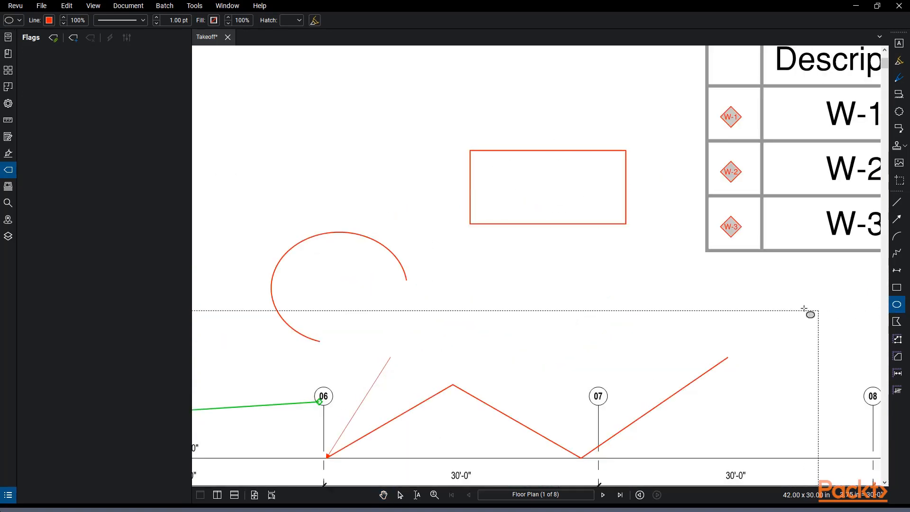
{"action": "mouse_move", "coordinate": [742, 293]}
{"action": "left_mouse_down"}
{"action": "mouse_move", "coordinate": [571, 233]}
{"action": "mouse_move", "coordinate": [427, 163]}
{"action": "left_mouse_up"}
{"action": "left_click_drag", "start_coordinate": [522, 237], "coordinate": [649, 312]}
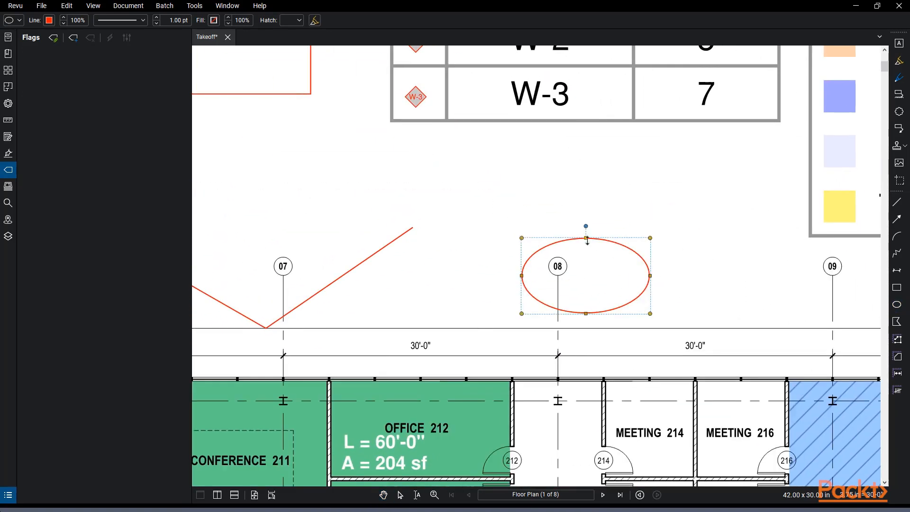
{"action": "left_click_drag", "start_coordinate": [586, 238], "coordinate": [586, 201]}
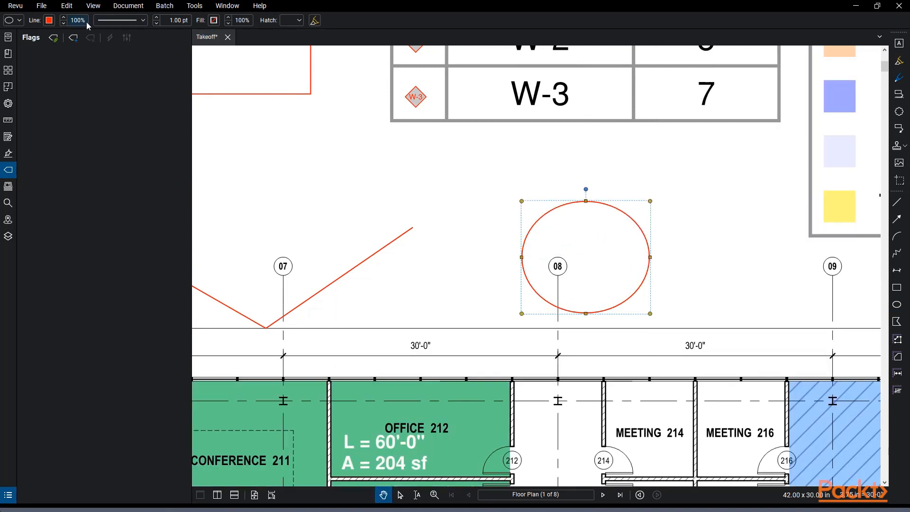
Set the circle's outline to 4 pt width and blue colour
{"action": "left_click", "coordinate": [159, 18]}
{"action": "left_click", "coordinate": [159, 18]}
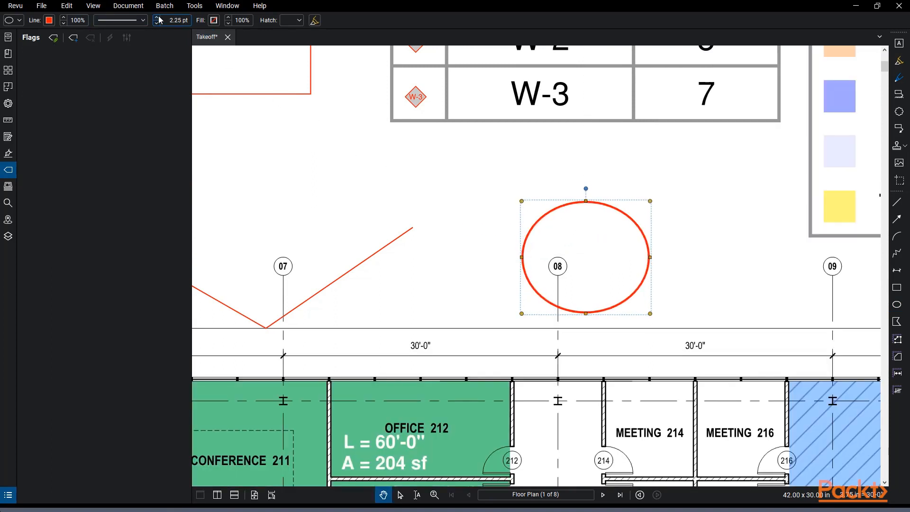
{"action": "left_click", "coordinate": [159, 17]}
{"action": "left_click", "coordinate": [50, 21]}
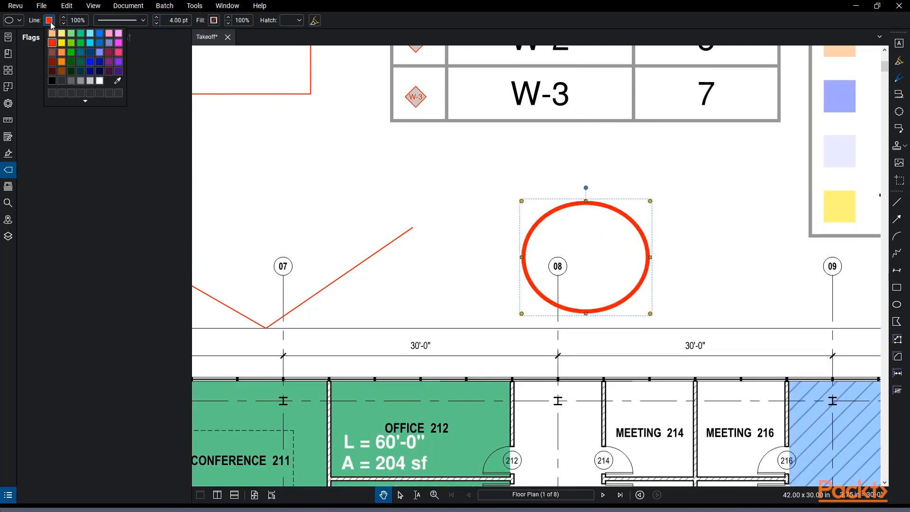
{"action": "left_click", "coordinate": [100, 34]}
{"action": "left_click", "coordinate": [475, 147]}
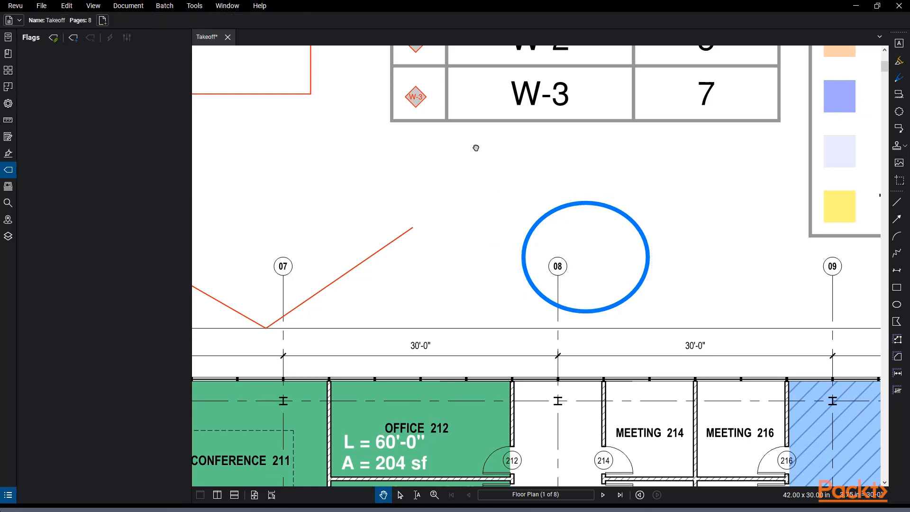
{"action": "left_click", "coordinate": [900, 322]}
{"action": "scroll", "coordinate": [419, 194], "scroll_direction": "down", "scroll_amount": 3}
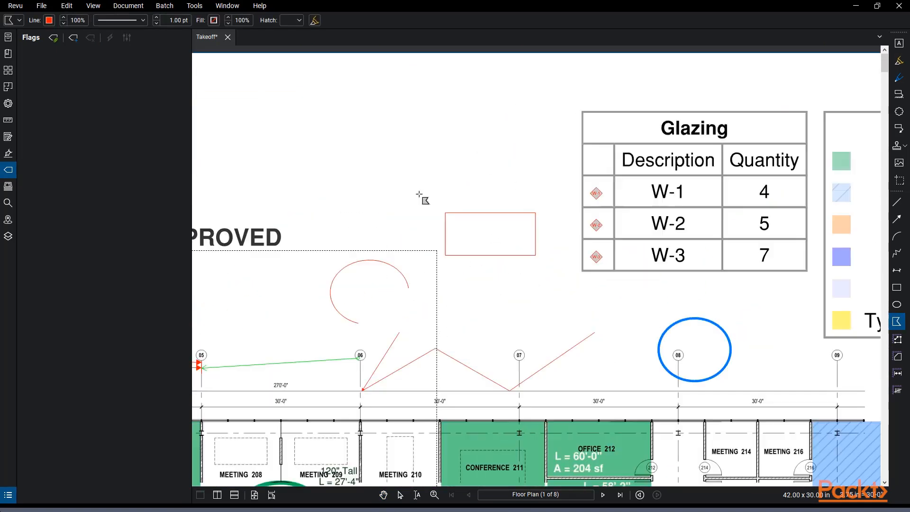
Draw a red four-sided polygon above the rectangle, pull its bottom-left corner inward, and show the Markups List
{"action": "scroll", "coordinate": [419, 195], "scroll_direction": "up", "scroll_amount": 3}
{"action": "mouse_move", "coordinate": [427, 126]}
{"action": "left_mouse_down"}
{"action": "mouse_move", "coordinate": [540, 207]}
{"action": "mouse_move", "coordinate": [588, 226]}
{"action": "left_mouse_up"}
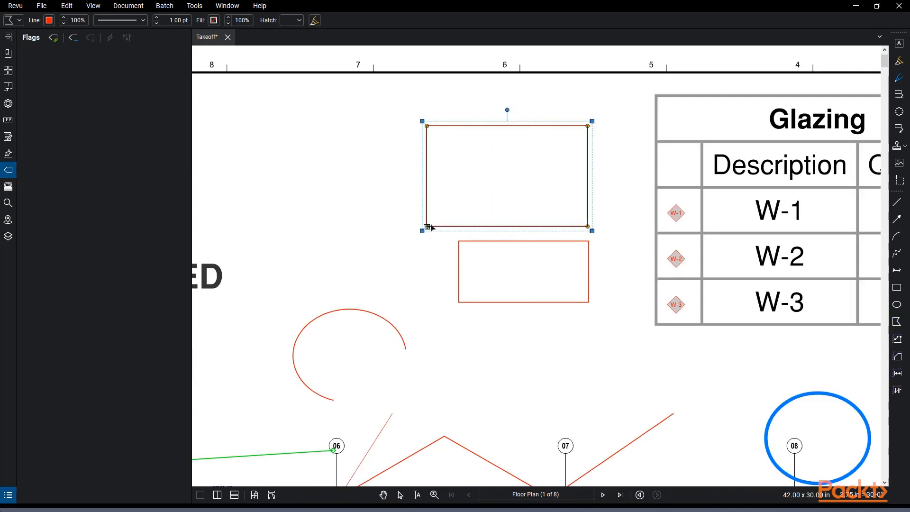
{"action": "left_click_drag", "start_coordinate": [430, 227], "coordinate": [455, 193]}
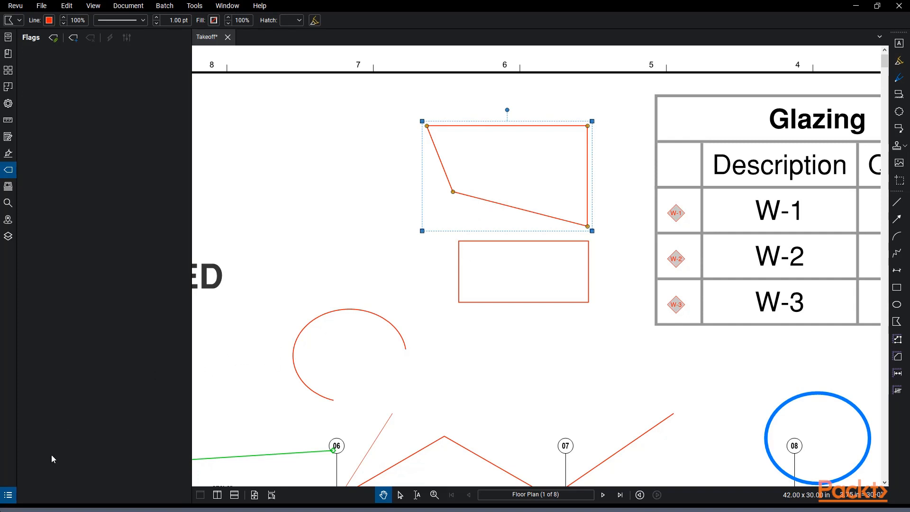
{"action": "left_click", "coordinate": [8, 495]}
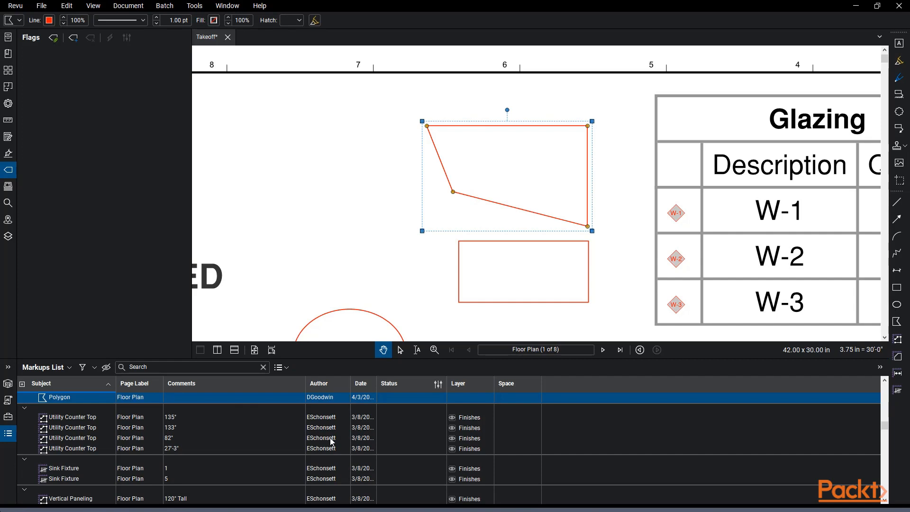
{"action": "right_click", "coordinate": [9, 450]}
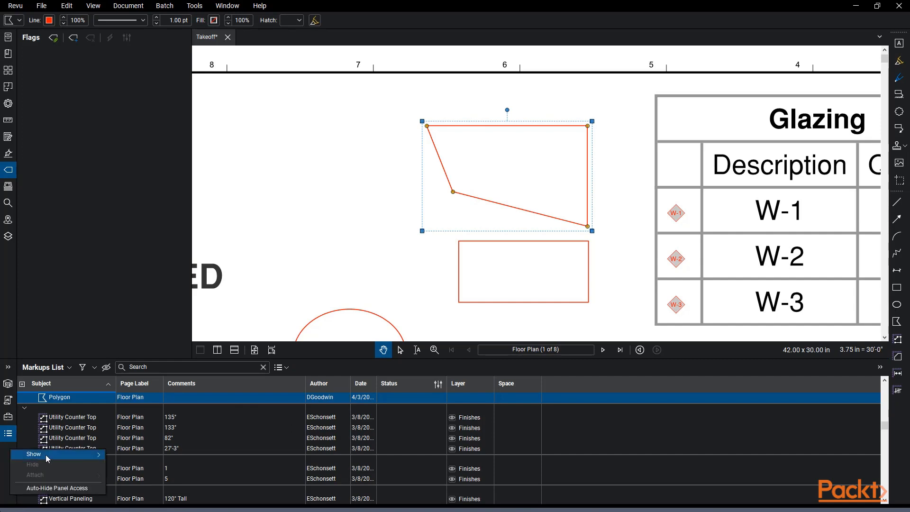
{"action": "mouse_move", "coordinate": [45, 456]}
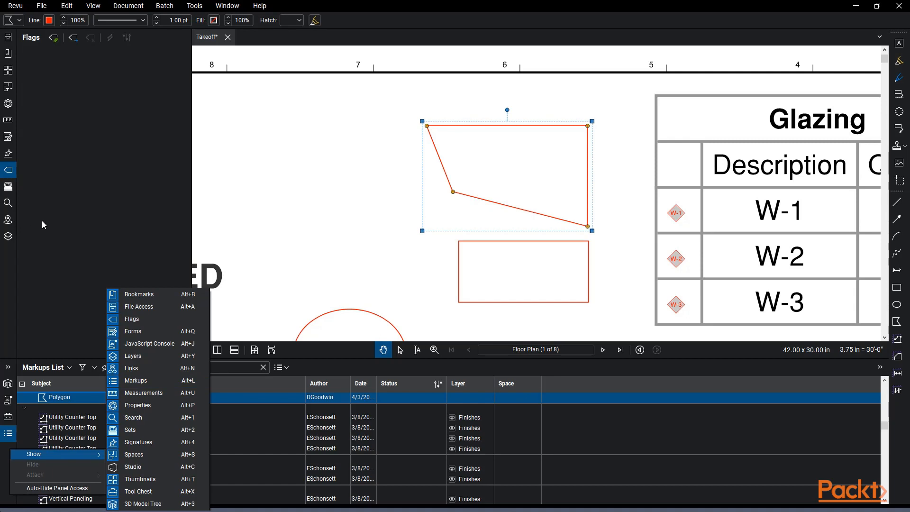
{"action": "left_click", "coordinate": [425, 179]}
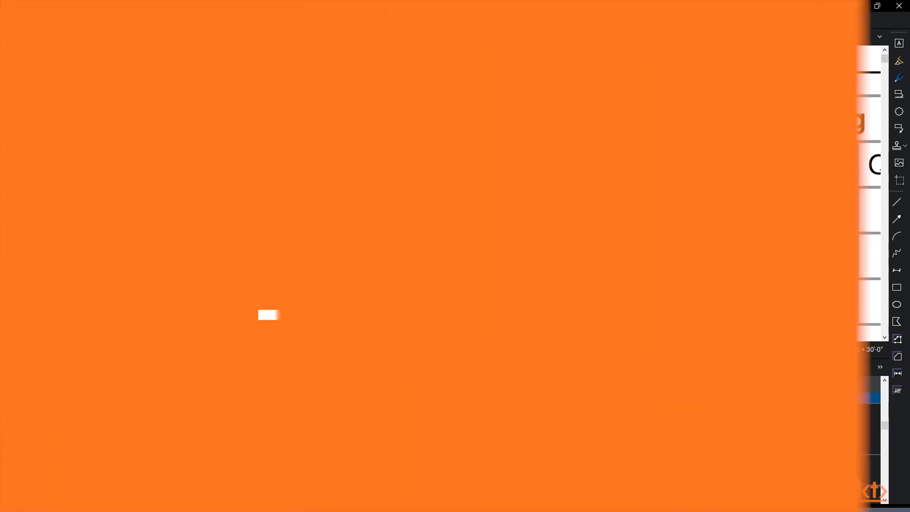